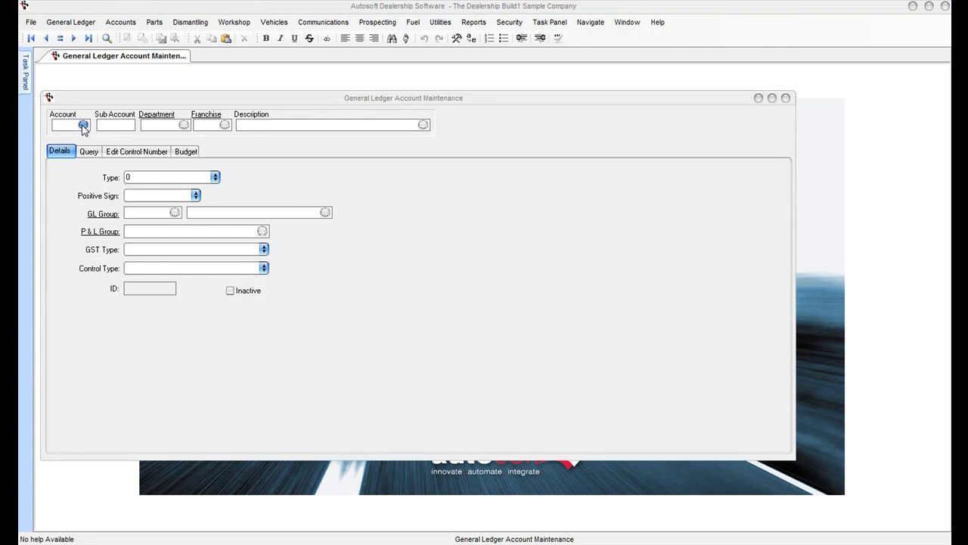
# - Look up the GST-related accounts 1200, 2050, 1205, 1210 and 2055 in the list of available general ledger accounts
pyautogui.write('1200')
pyautogui.press('Return')
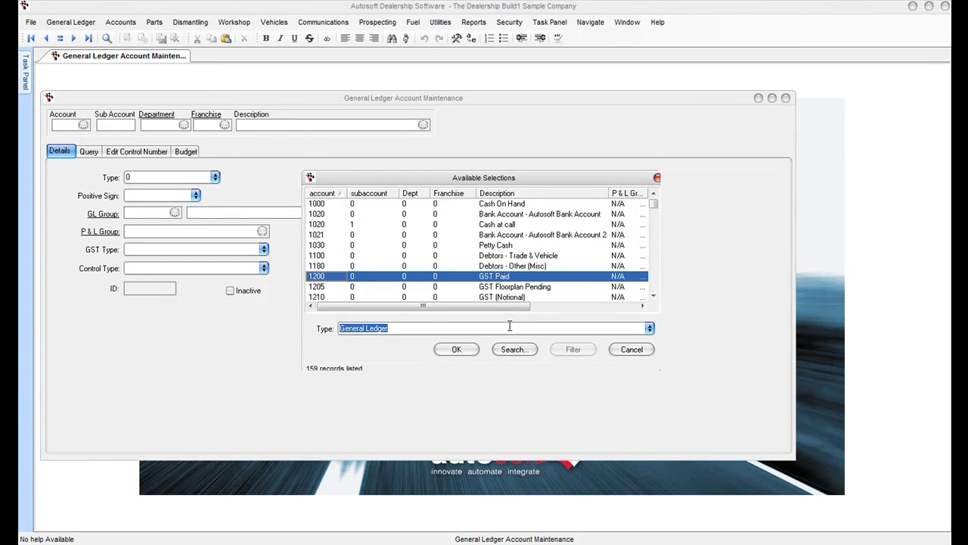
pyautogui.write('2050')
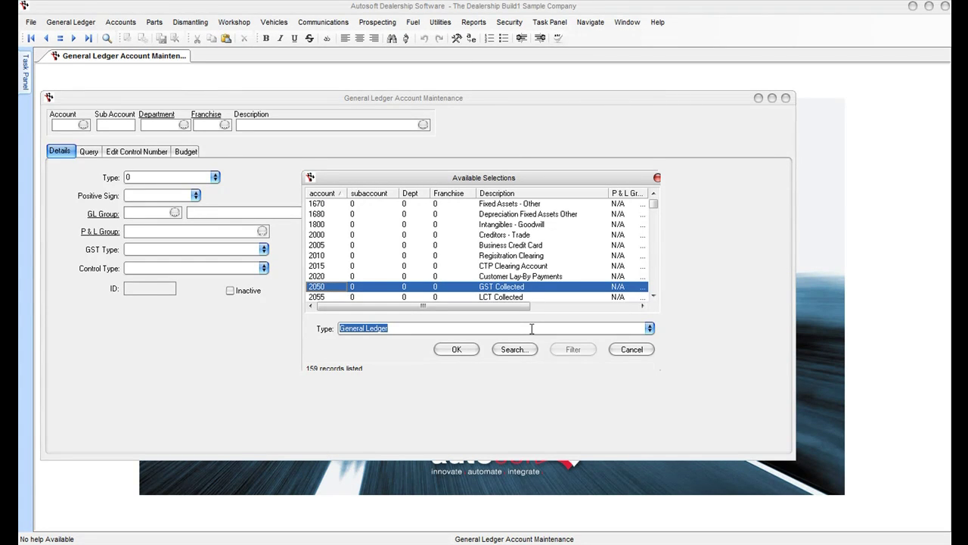
pyautogui.write('1205')
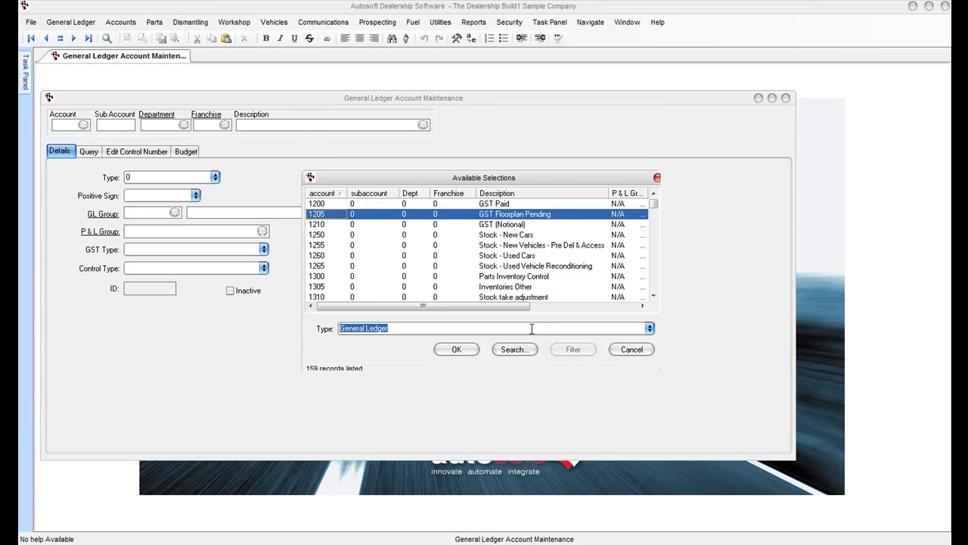
pyautogui.press('Down')
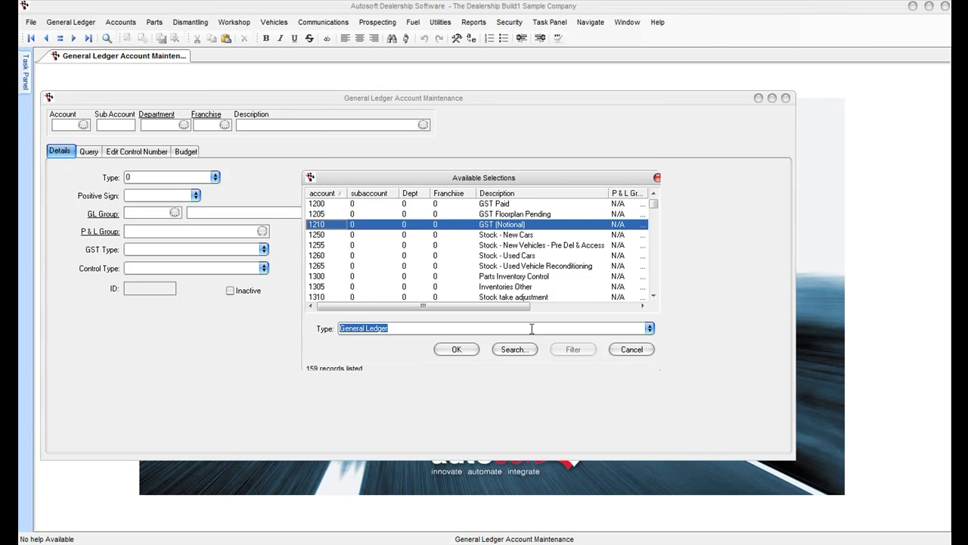
pyautogui.write('2050')
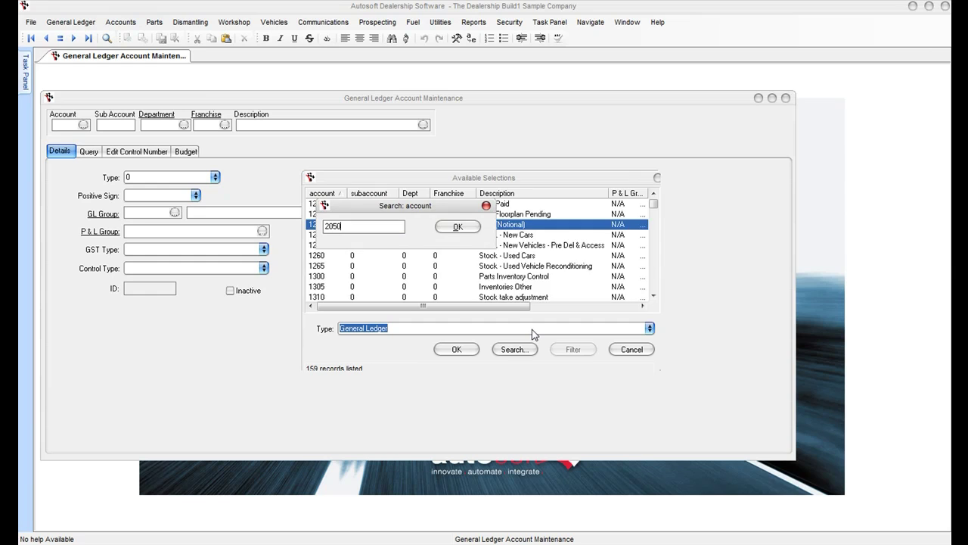
pyautogui.press('Down')
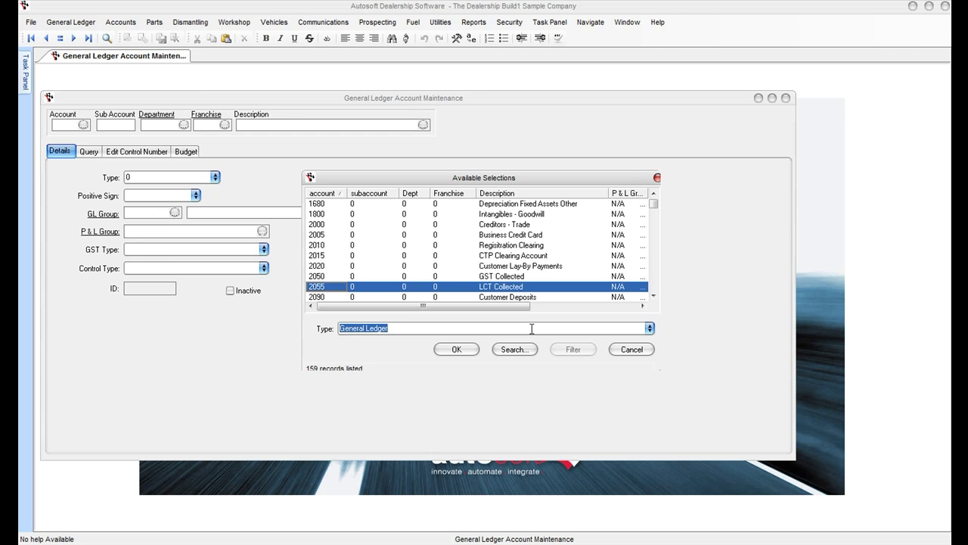
# - Load general ledger account 1200 GST Paid and display its 1 GL Transaction History query
pyautogui.write('1200')
pyautogui.press('Return')
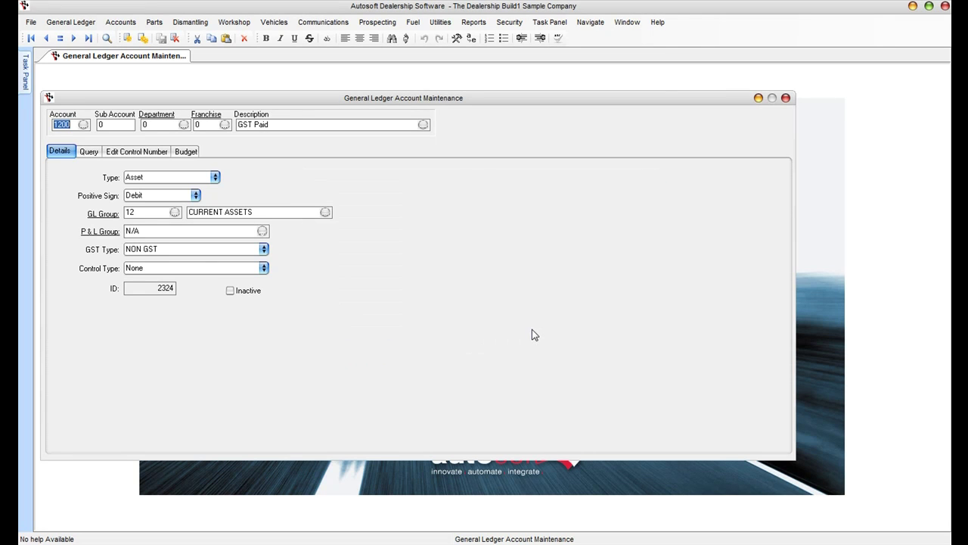
pyautogui.click(89, 153)
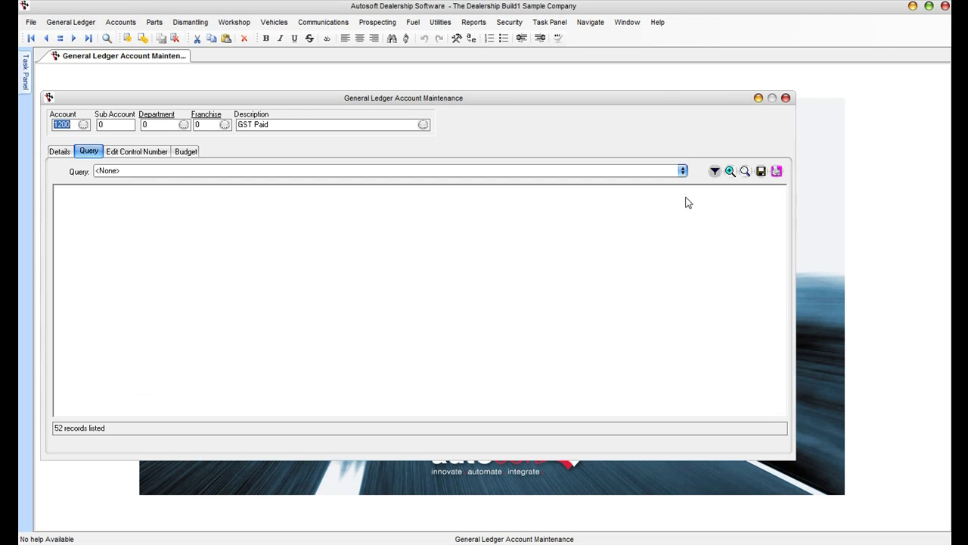
pyautogui.click(682, 171)
pyautogui.click(179, 182)
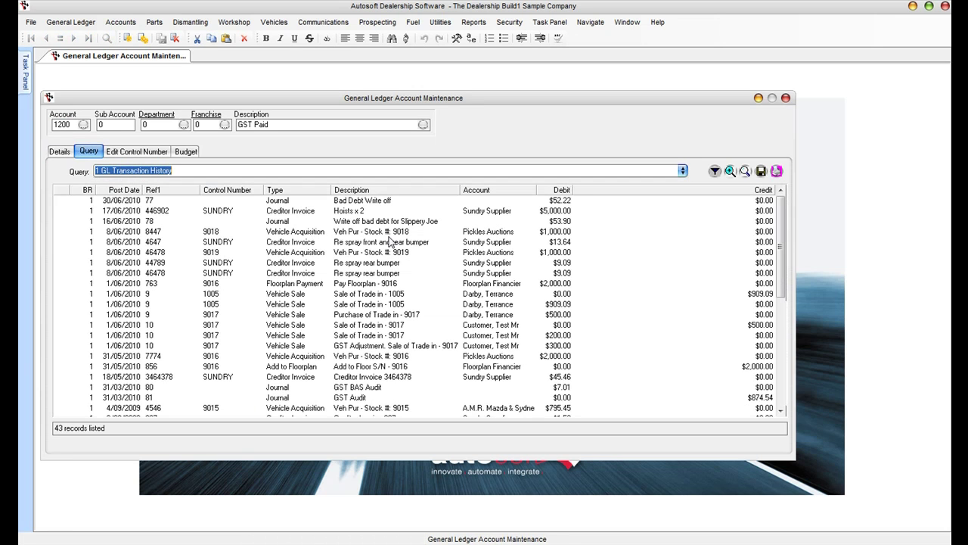
# - View the source vehicle acquisition for stock number 9019 from the transaction list, and return to the ledger account
pyautogui.click(552, 255)
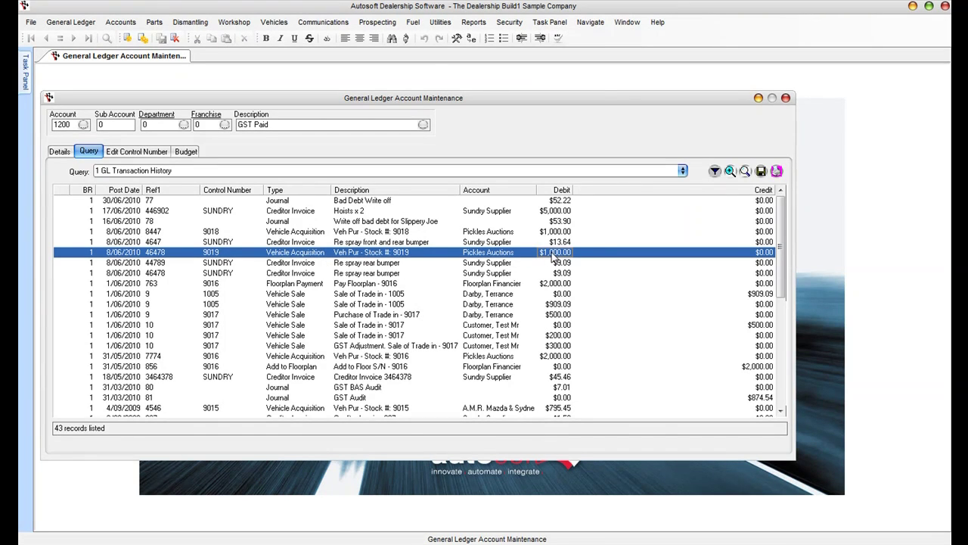
pyautogui.doubleClick(552, 256)
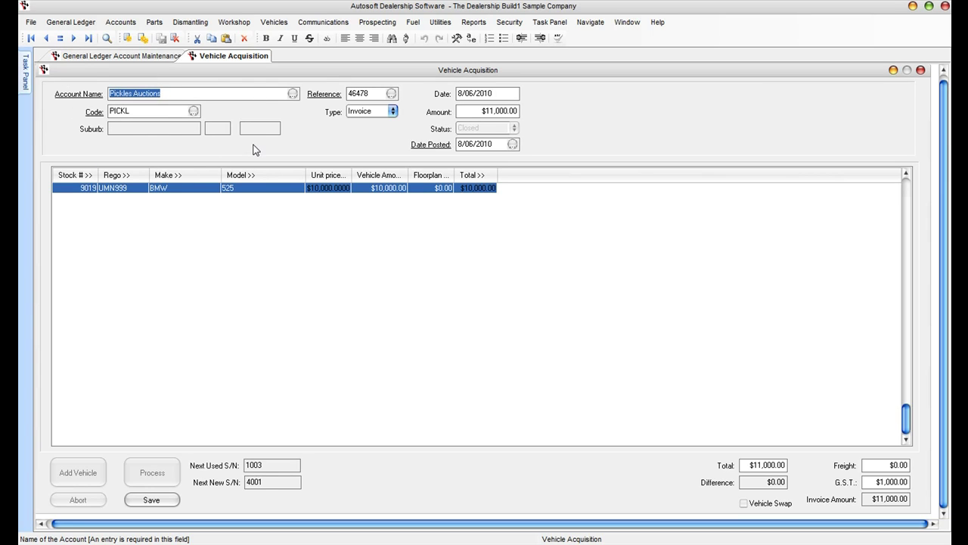
pyautogui.click(86, 56)
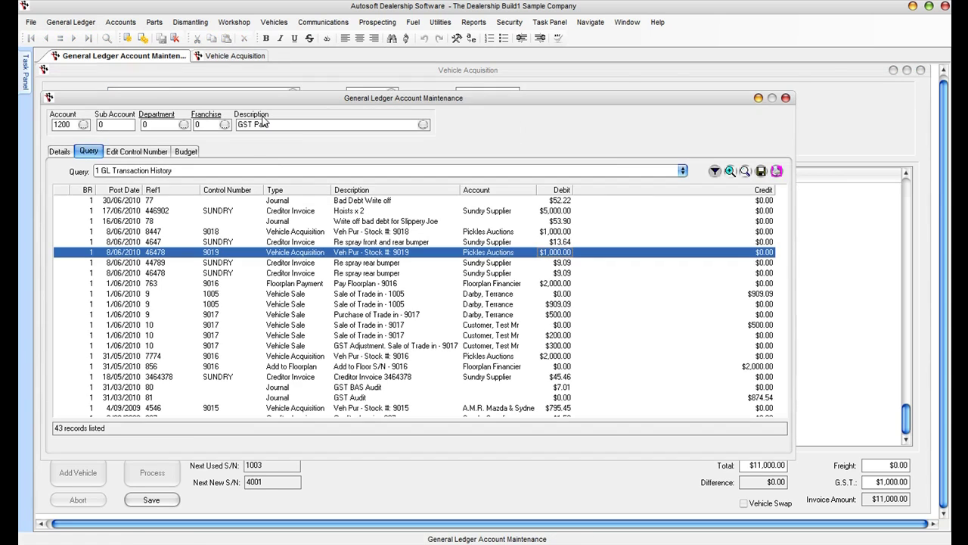
# - Load general ledger account 2050 GST Collected with its transaction history
pyautogui.click(83, 124)
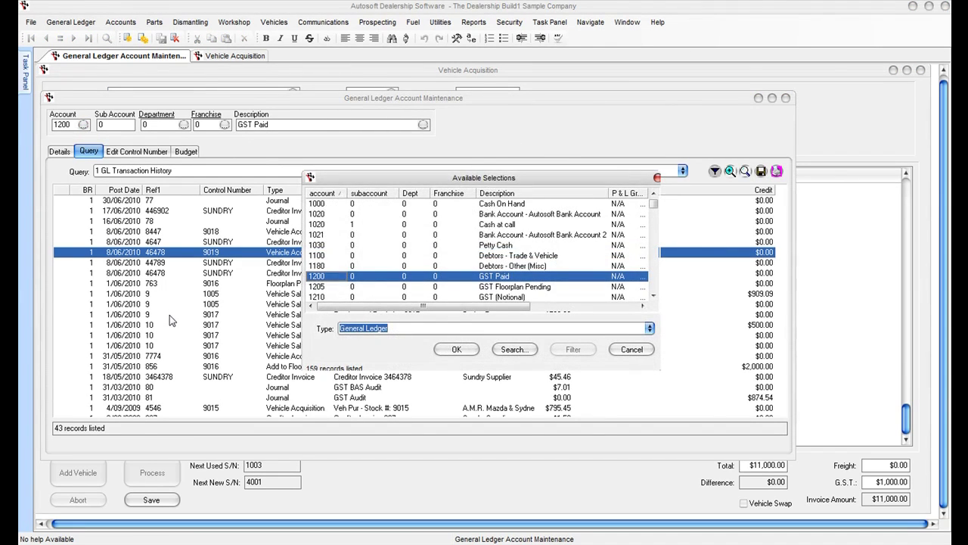
pyautogui.write('2050')
pyautogui.press('Return')
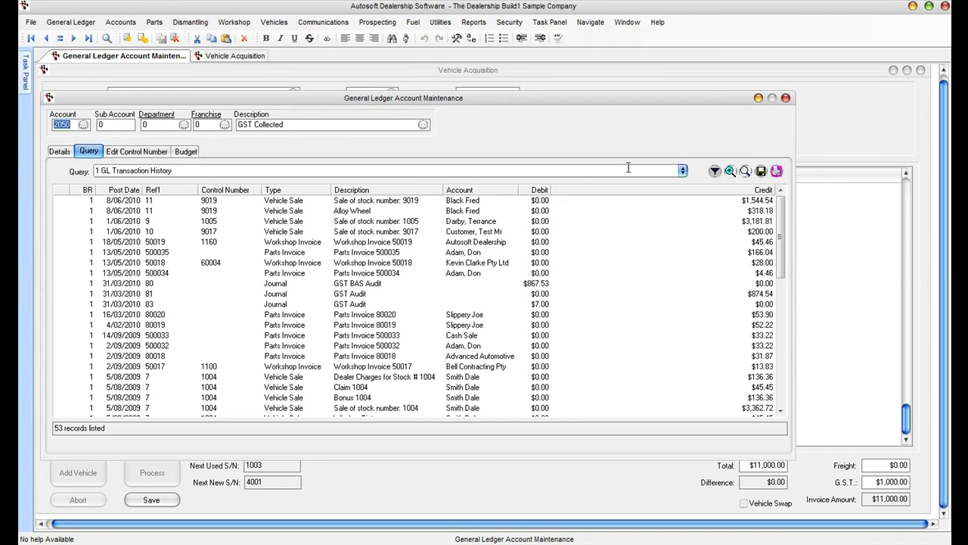
# - View the source parts invoice of the 16/03/2010 transaction, including its GST and invoice totals, and return to the ledger account
pyautogui.click(426, 312)
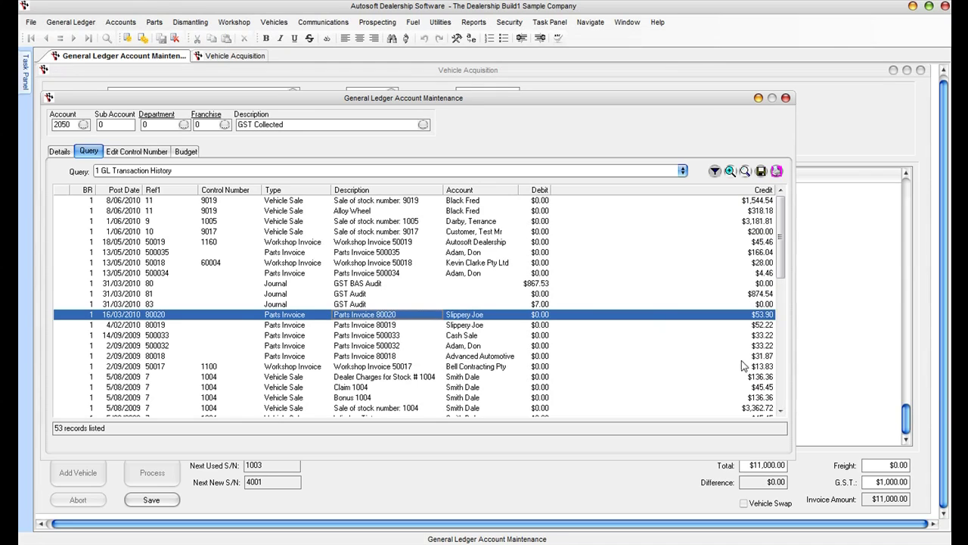
pyautogui.doubleClick(352, 318)
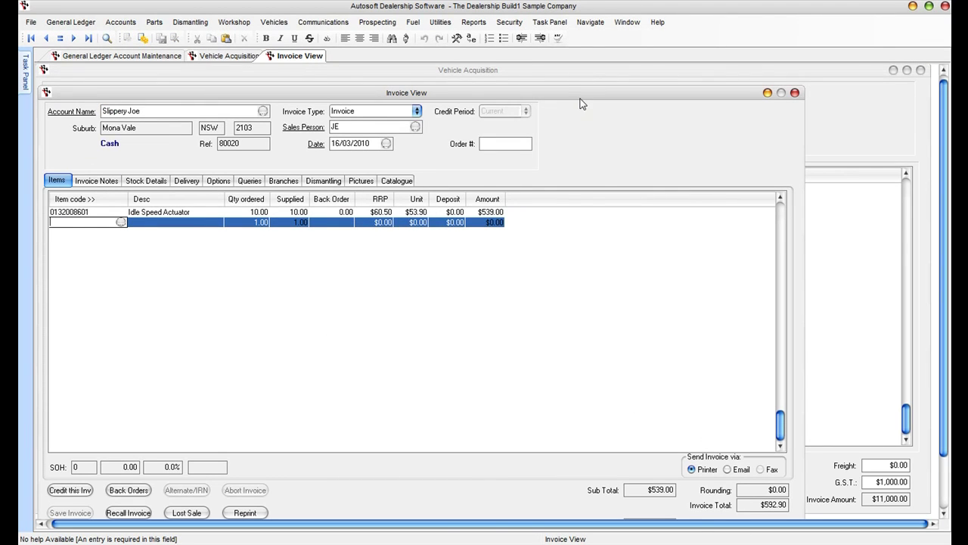
pyautogui.moveTo(580, 93); pyautogui.dragTo(580, 66)
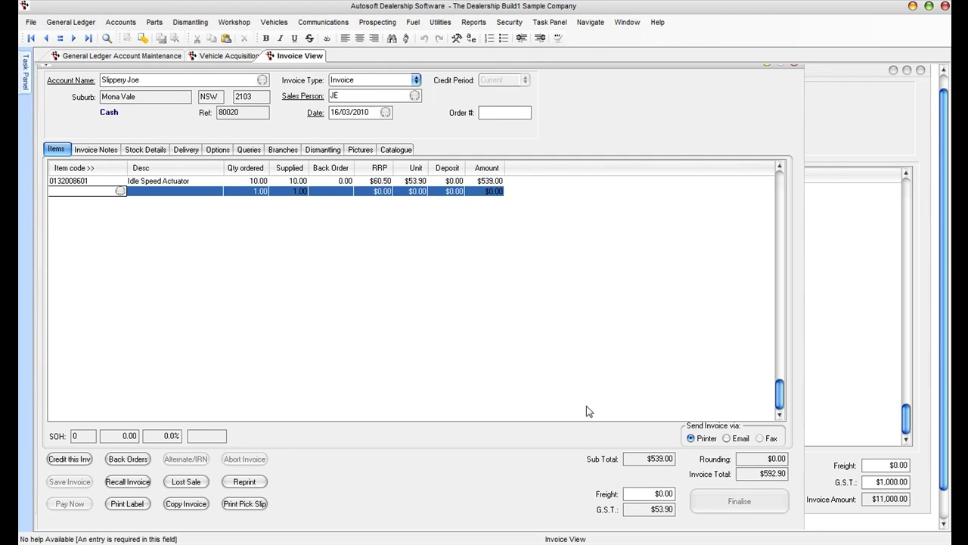
pyautogui.click(163, 61)
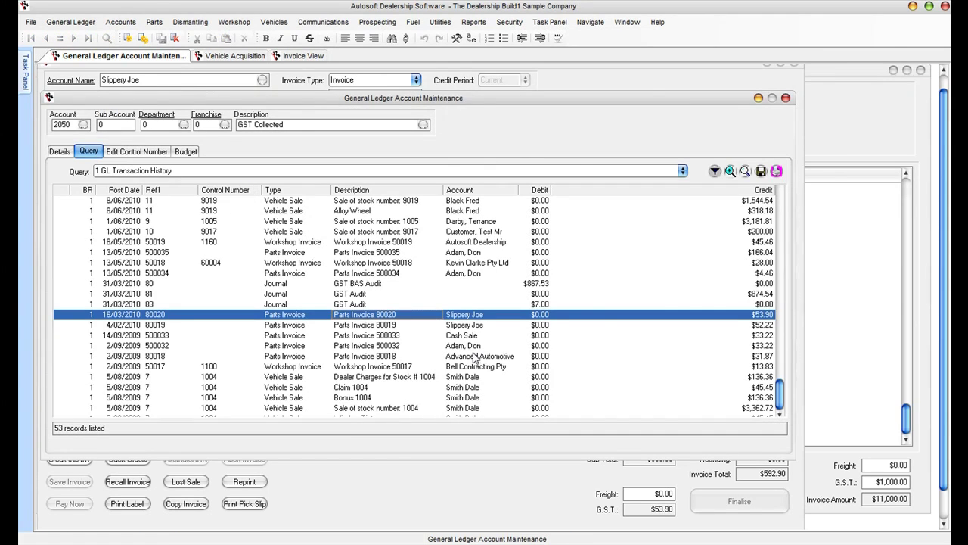
# - Enlarge the General Ledger Account Maintenance window and bring up the Report Console near the top of the workspace
pyautogui.moveTo(296, 100); pyautogui.dragTo(289, 79)
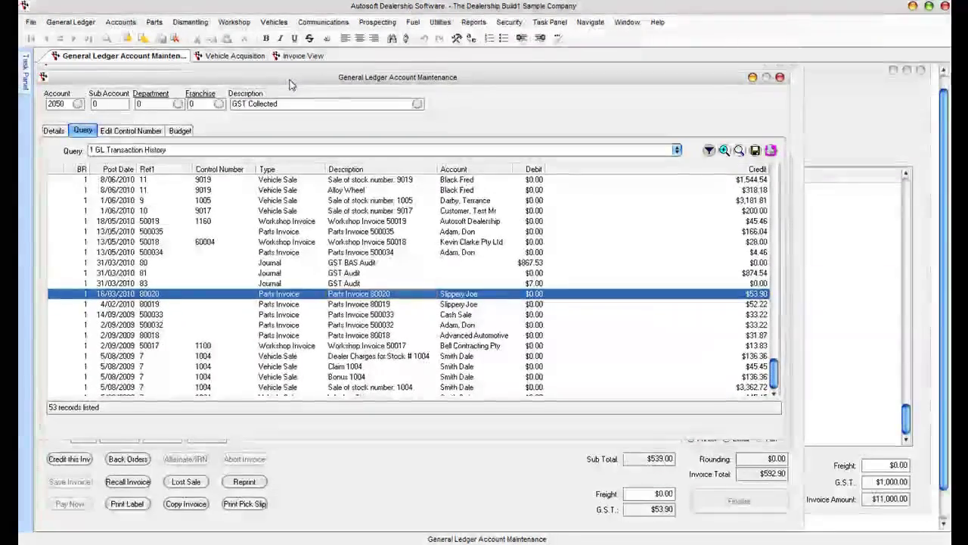
pyautogui.moveTo(787, 437); pyautogui.dragTo(866, 503)
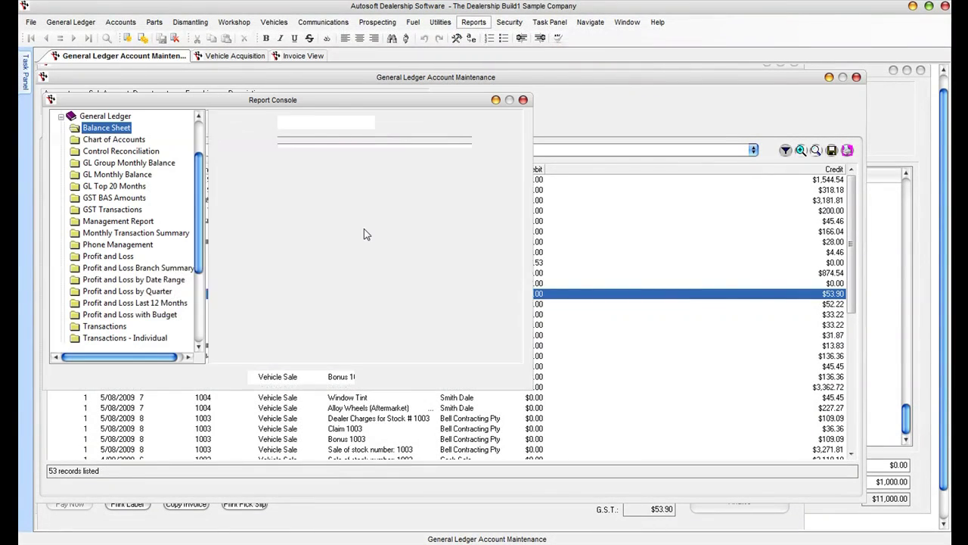
pyautogui.moveTo(144, 102); pyautogui.dragTo(141, 81)
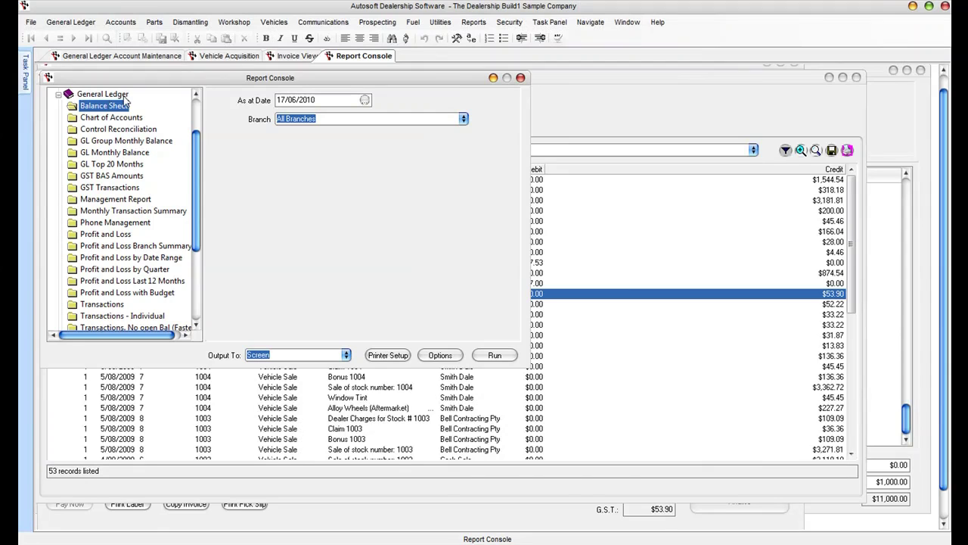
# - Select the GST BAS Amounts report and set its start date to 01/07/2009
pyautogui.click(99, 176)
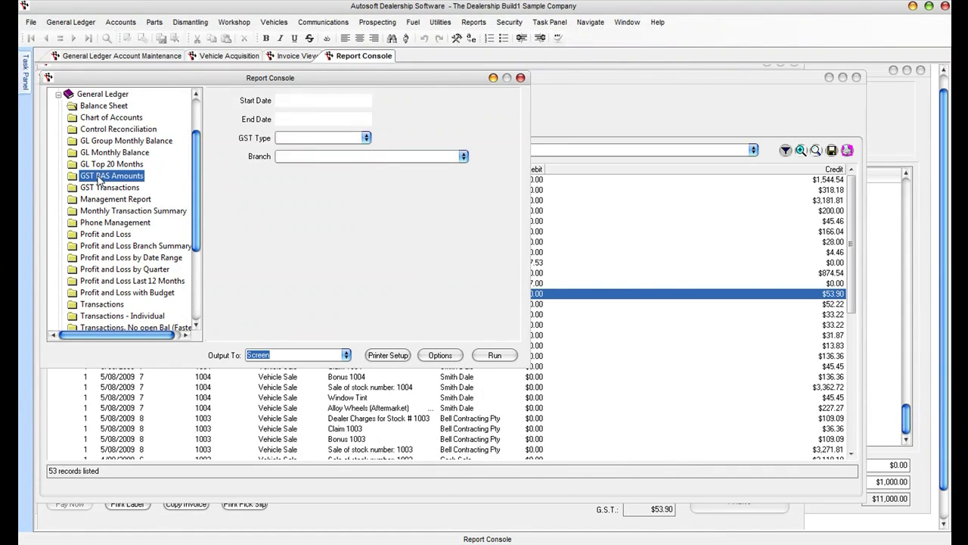
pyautogui.click(364, 100)
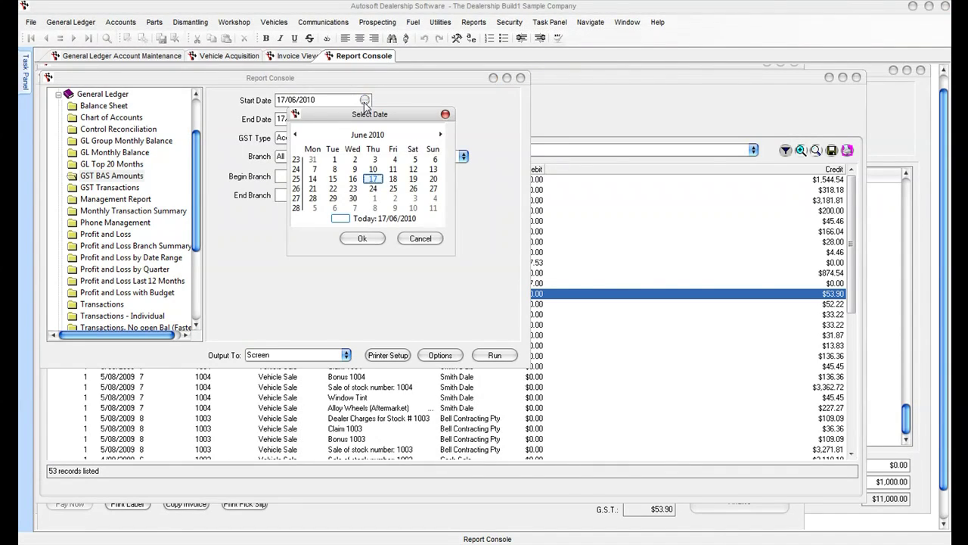
pyautogui.click(296, 135)
pyautogui.click(295, 135)
pyautogui.click(296, 134)
pyautogui.click(296, 135)
pyautogui.click(296, 135)
pyautogui.click(295, 134)
pyautogui.click(296, 135)
pyautogui.click(296, 135)
pyautogui.click(296, 135)
pyautogui.click(296, 135)
pyautogui.click(296, 134)
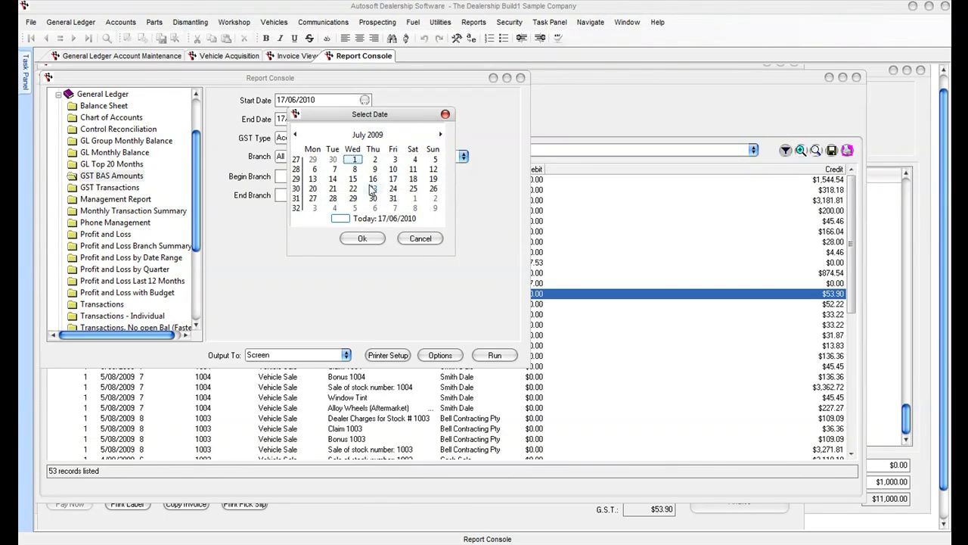
pyautogui.click(362, 239)
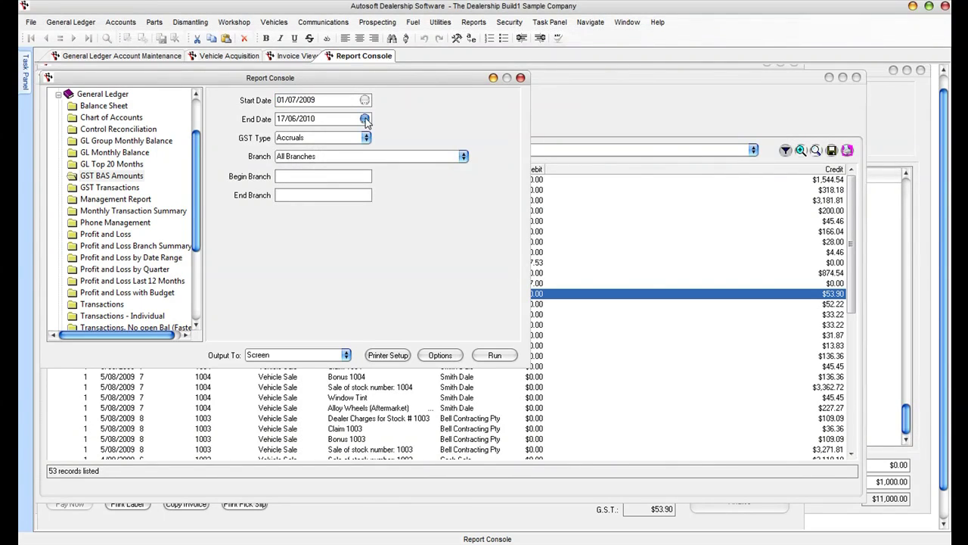
# - Set the end date of the GST BAS Amounts report to 31/03/2010
pyautogui.click(365, 120)
pyautogui.click(297, 154)
pyautogui.click(296, 154)
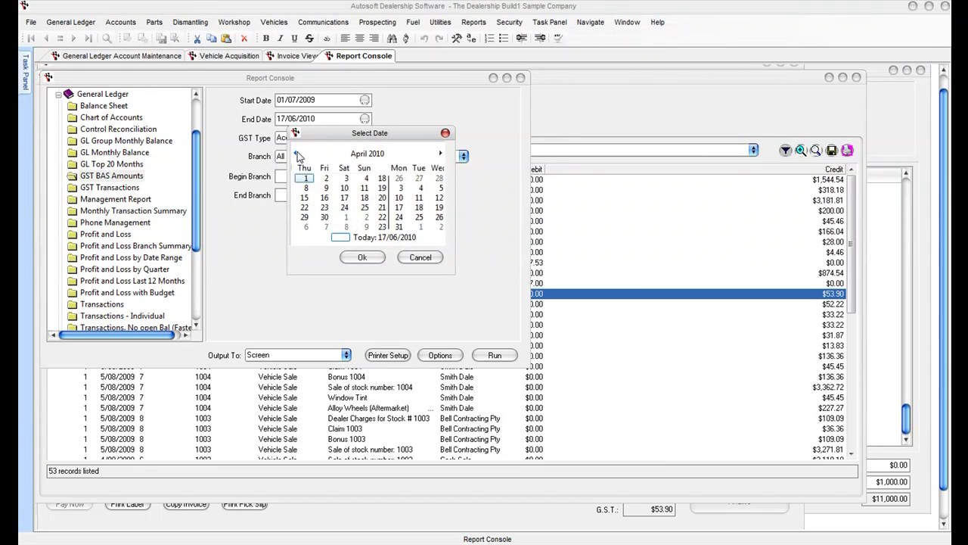
pyautogui.click(295, 153)
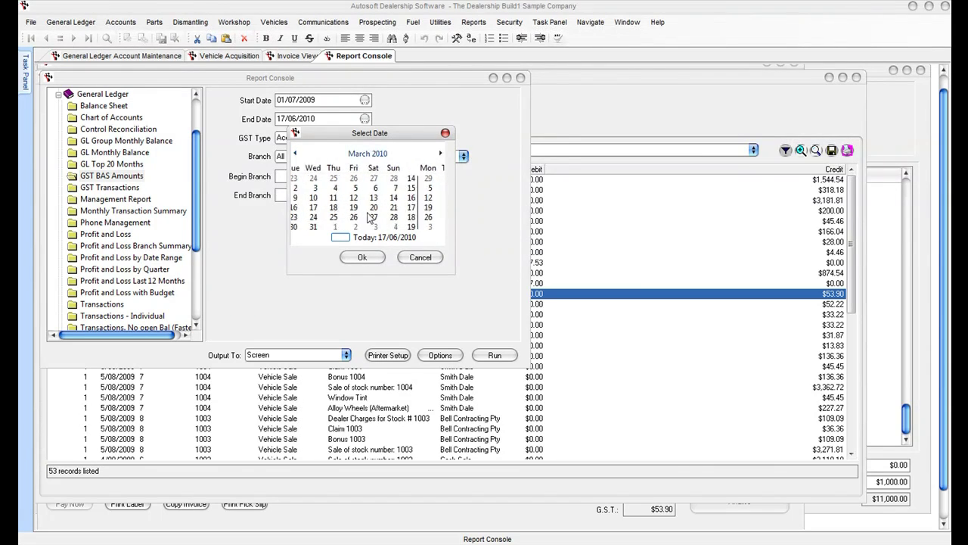
pyautogui.click(352, 227)
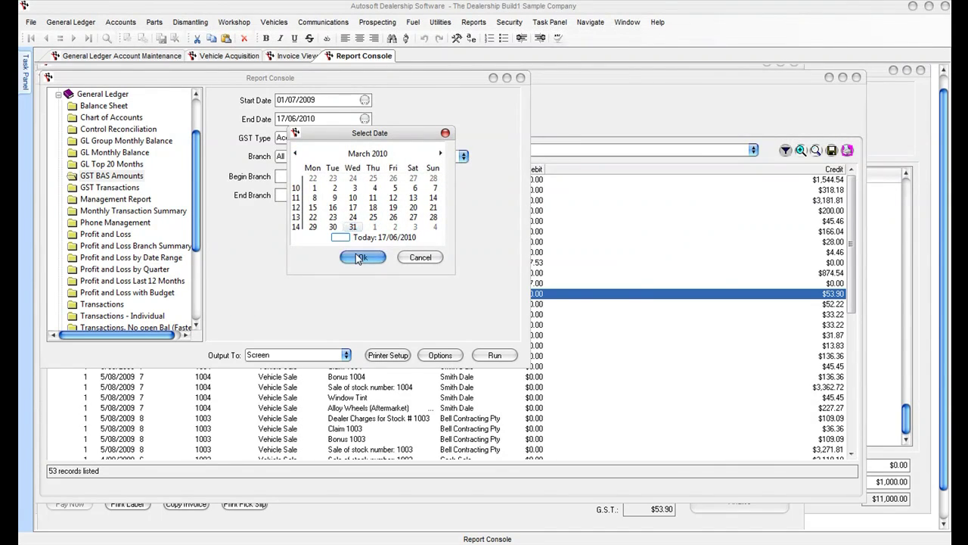
pyautogui.click(361, 257)
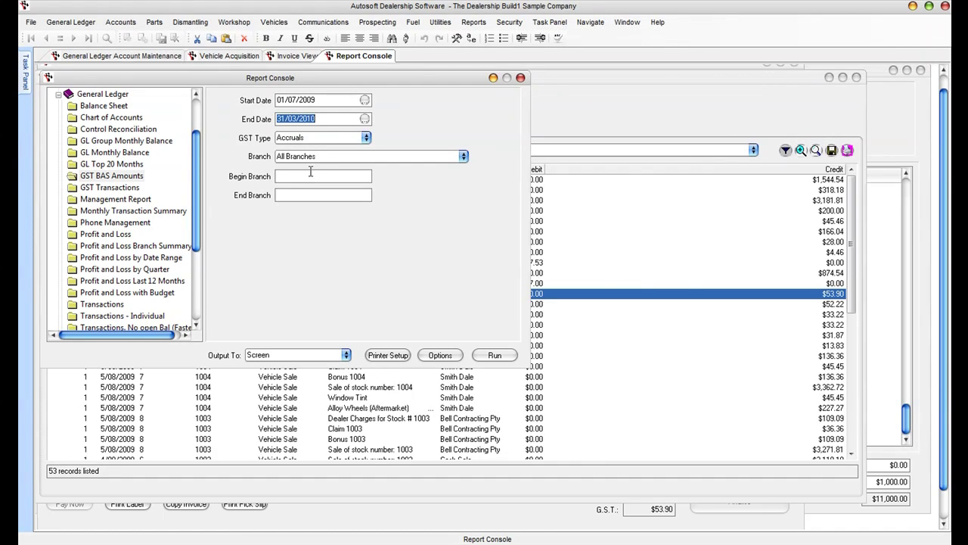
# - Set the report branch to The Dealership Build1 Sample Company and run the GST BAS Amounts report to screen
pyautogui.click(463, 157)
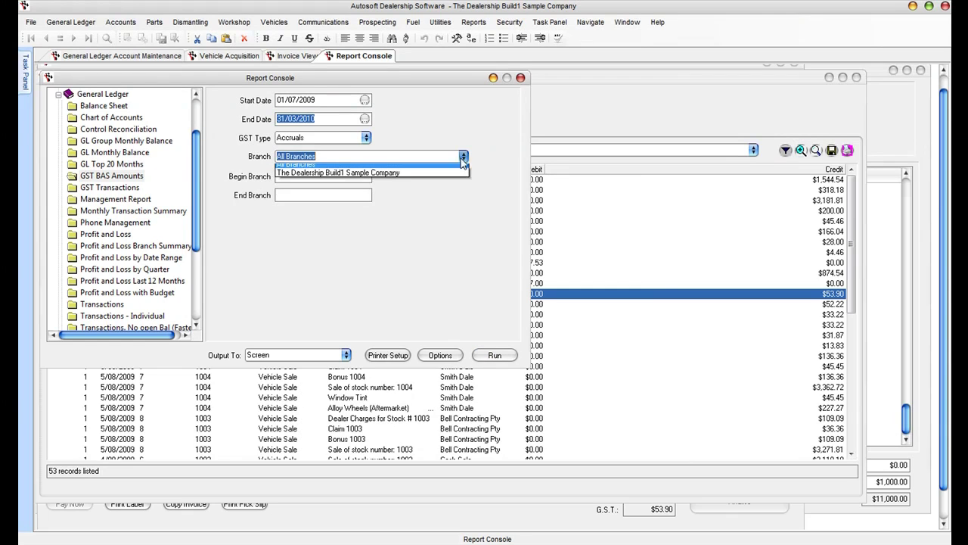
pyautogui.click(369, 180)
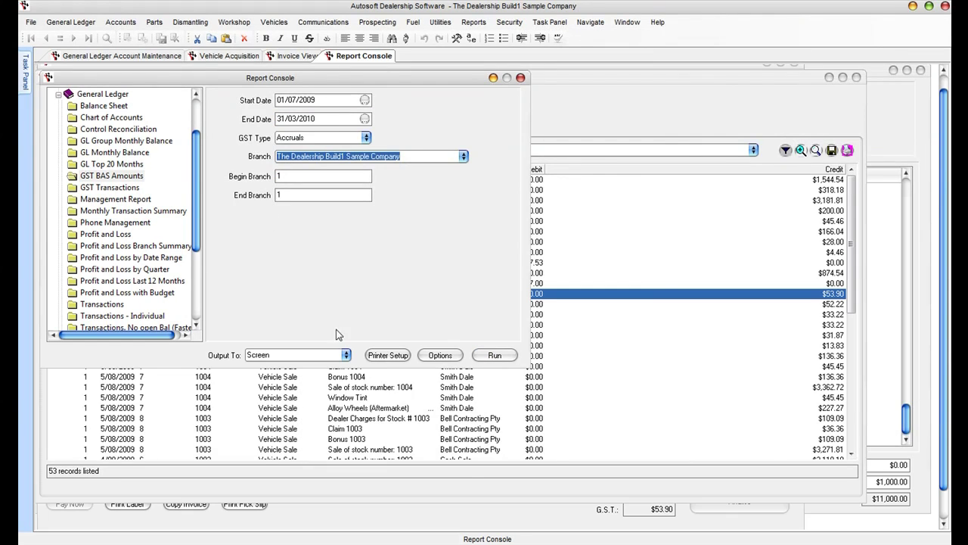
pyautogui.click(494, 355)
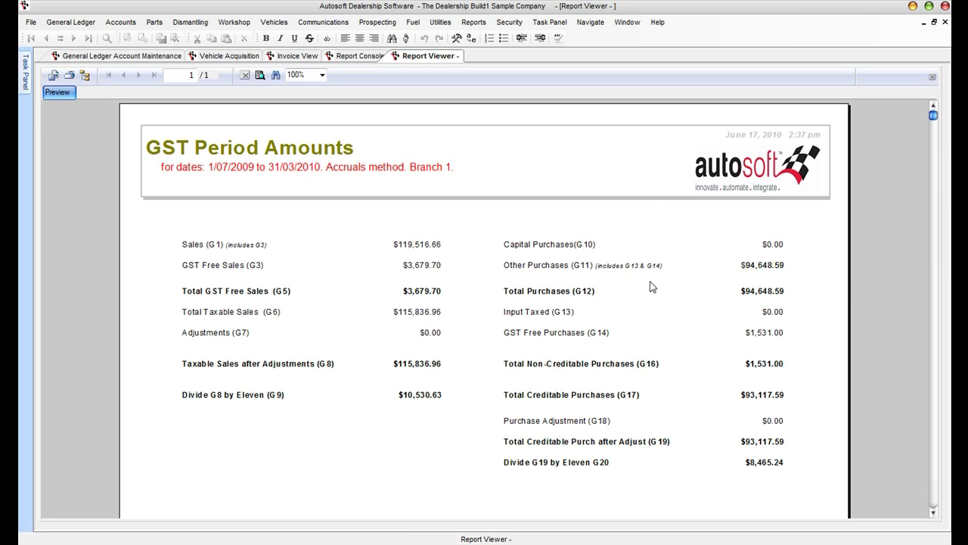
# - Select the Balance Sheet report, set its as-at date to 31/03/2010 and run it to screen for all branches
pyautogui.click(361, 57)
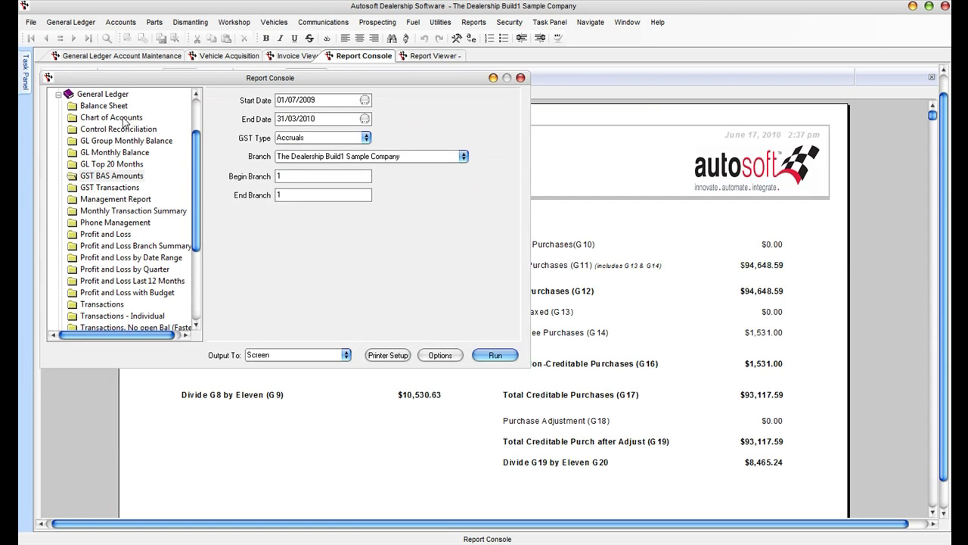
pyautogui.click(103, 106)
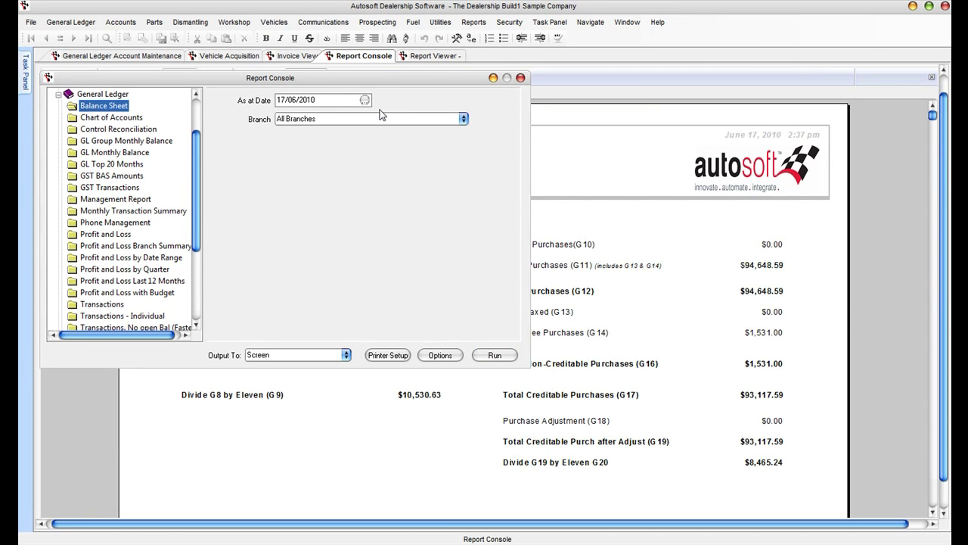
pyautogui.click(365, 100)
pyautogui.click(368, 134)
pyautogui.click(367, 135)
pyautogui.click(439, 135)
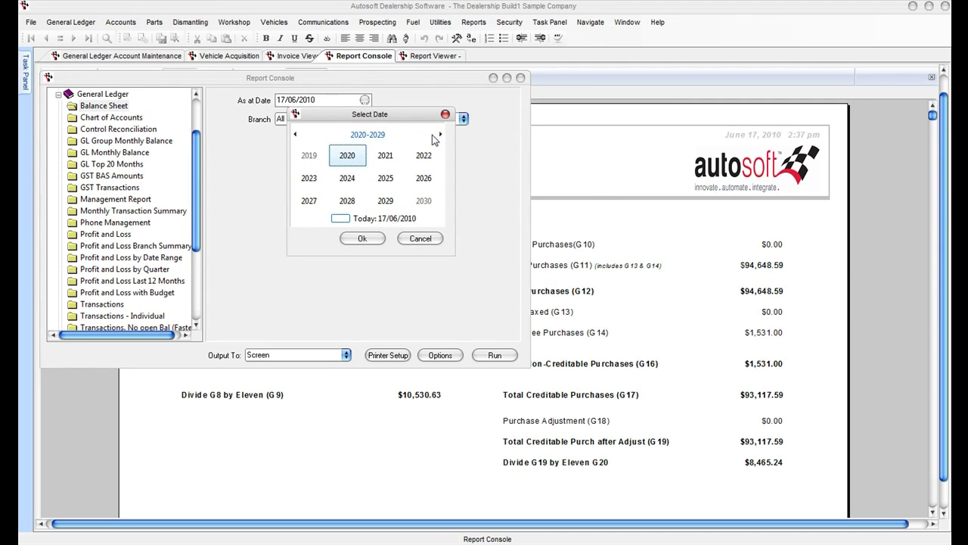
pyautogui.click(296, 137)
pyautogui.click(347, 155)
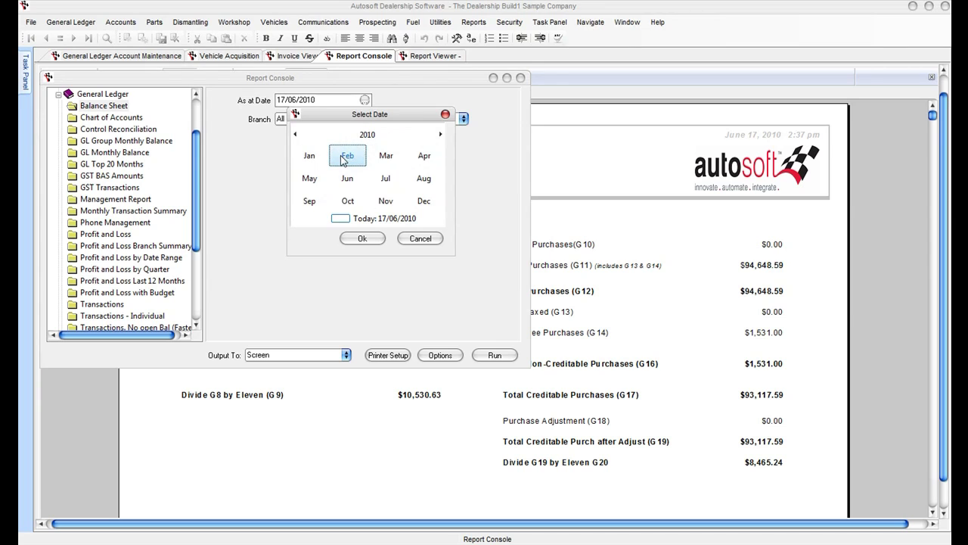
pyautogui.click(386, 156)
pyautogui.click(353, 208)
pyautogui.click(361, 239)
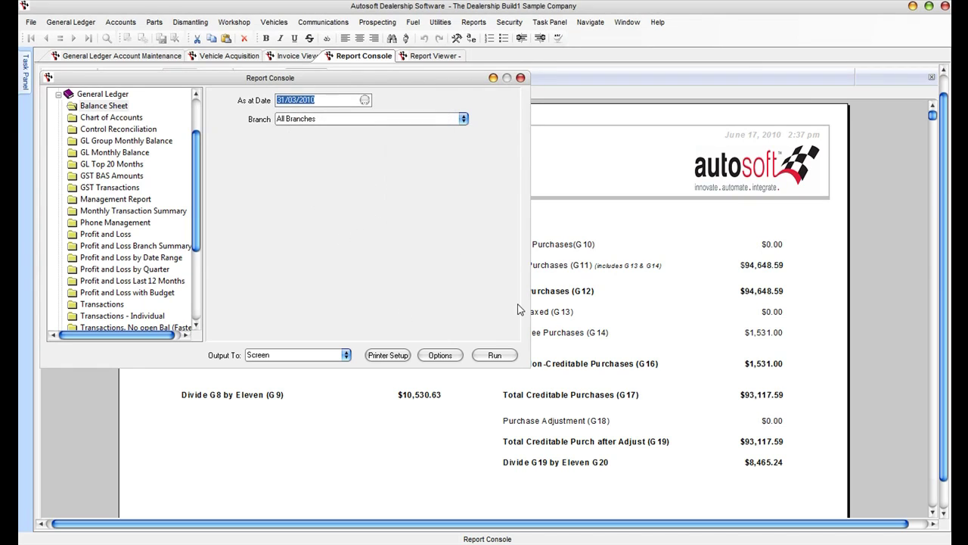
pyautogui.click(500, 355)
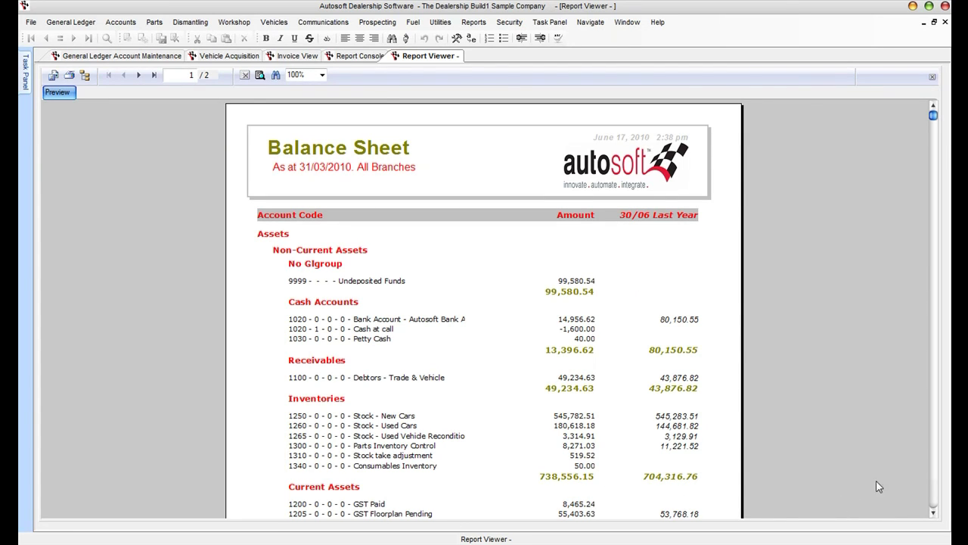
# - Examine both pages of the Balance Sheet for the GST Paid, GST Collected and Accrued - PAYG Tax balances
pyautogui.click(935, 499)
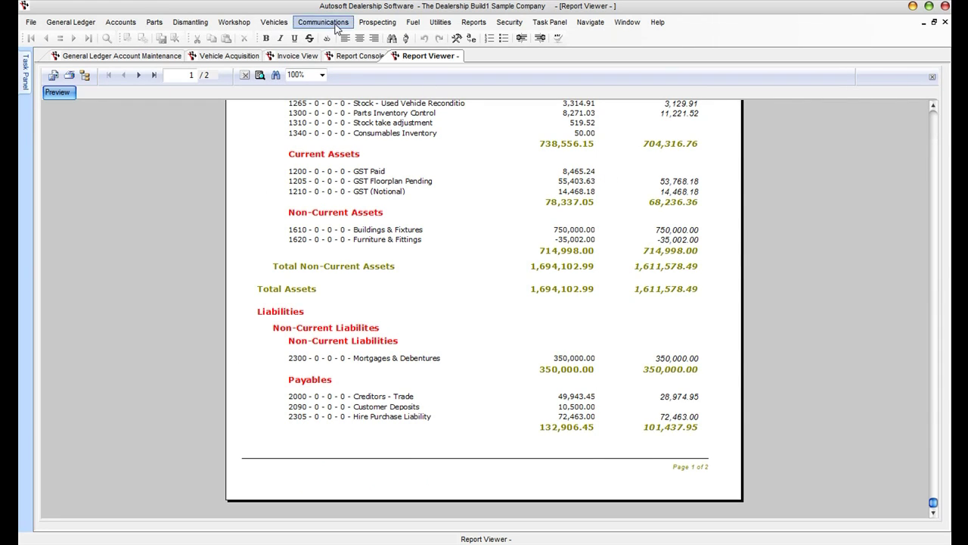
pyautogui.click(138, 75)
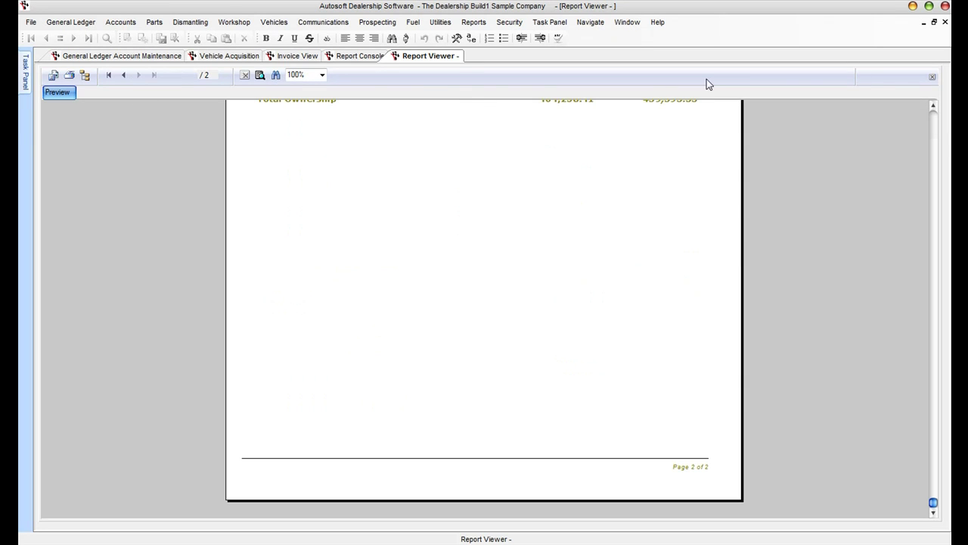
pyautogui.click(938, 134)
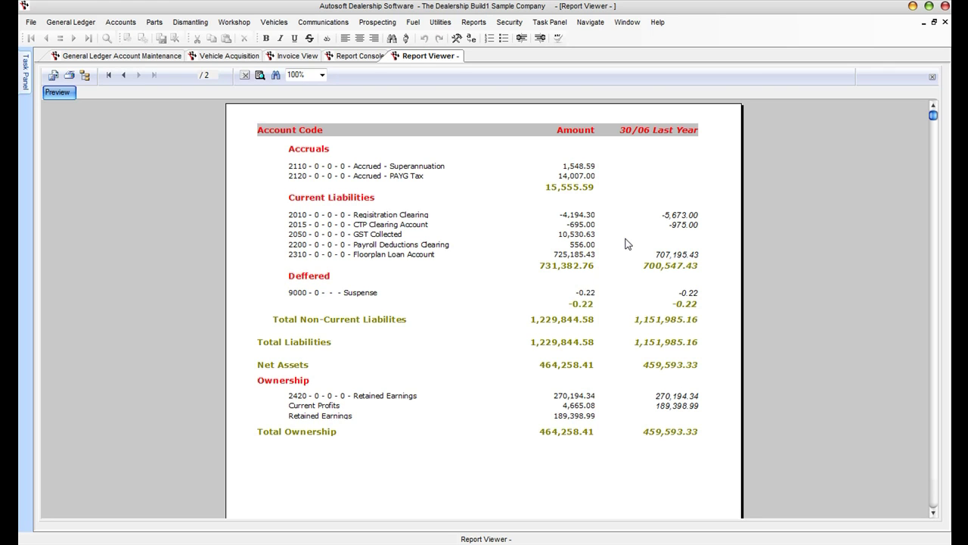
# - Switch to the Payroll application and run the summary Payroll Transactions By Date report to screen for 01/07/2009 to 31/03/2010
pyautogui.click(350, 57)
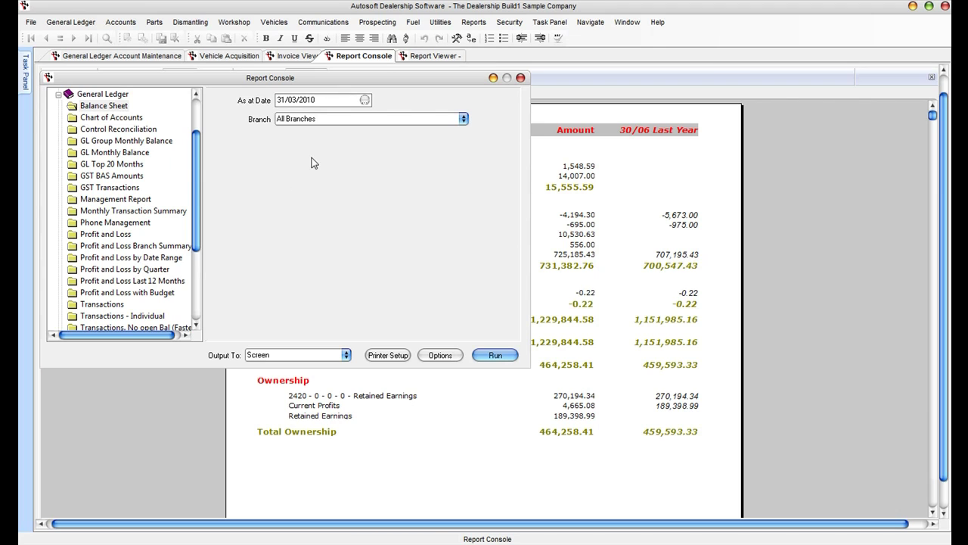
pyautogui.click(455, 56)
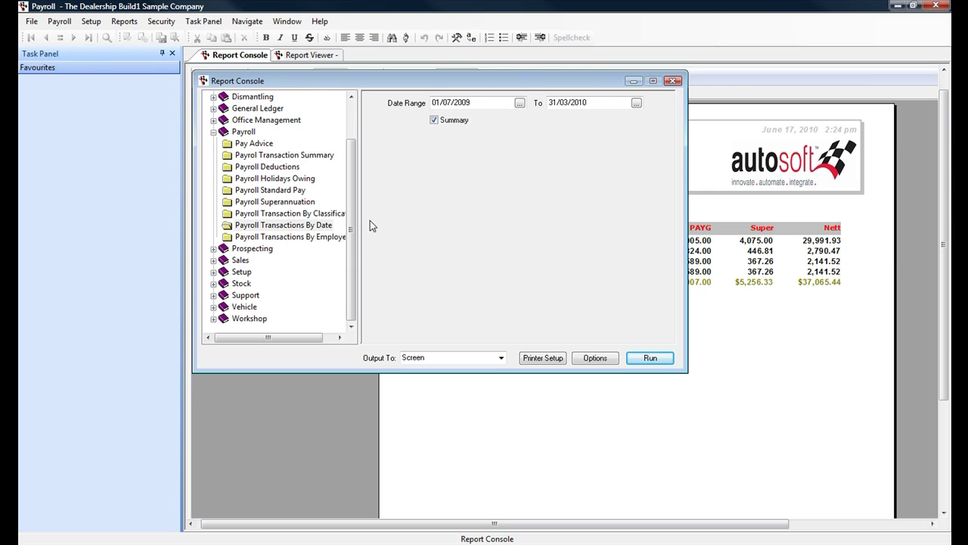
pyautogui.click(644, 357)
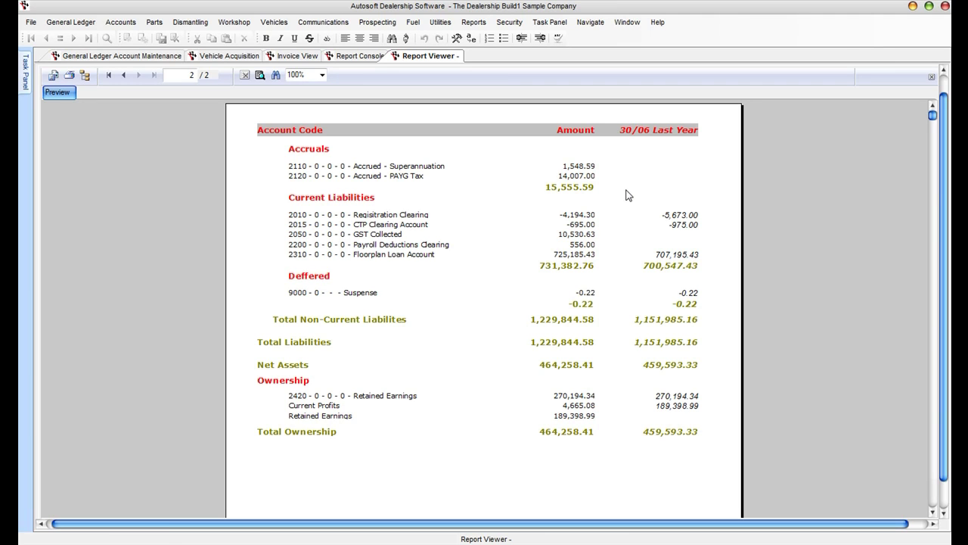
# - Back in the dealership application, open a blank Journal Entry form and move it to the upper edge of the workspace
pyautogui.click(84, 23)
pyautogui.click(100, 53)
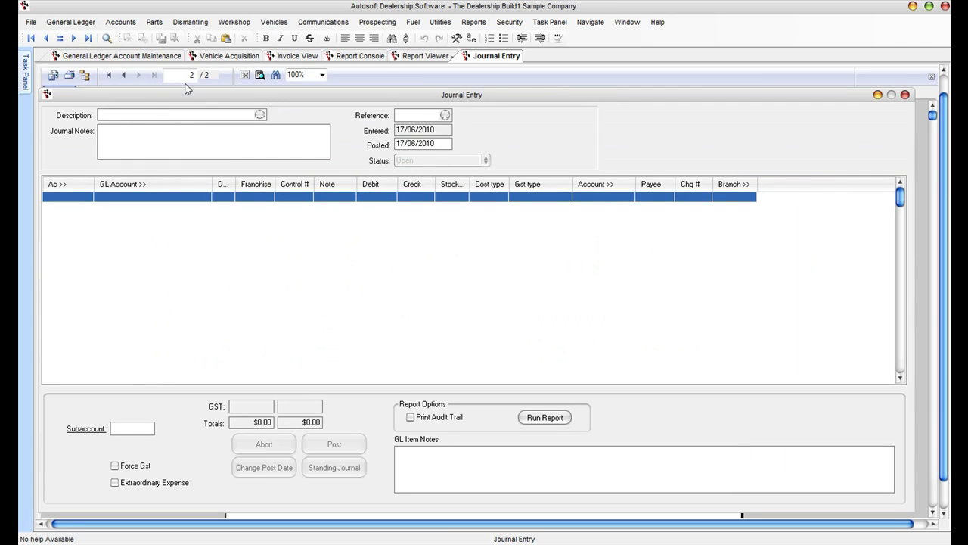
pyautogui.moveTo(184, 95); pyautogui.dragTo(184, 74)
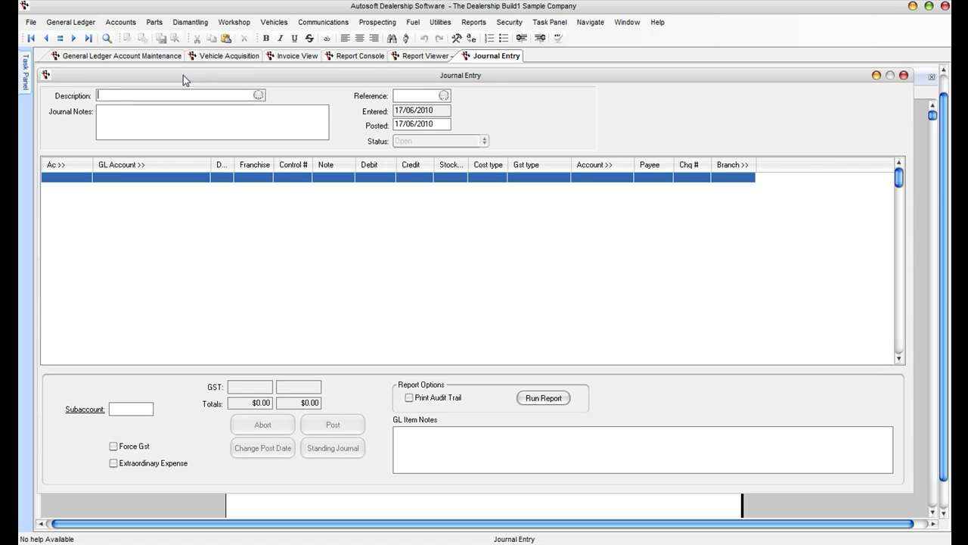
# - Describe the journal as "March 31 BAS Payment" and set its posted date to 31/03/2010
pyautogui.write('March 31 ')
pyautogui.write('Bud')
pyautogui.press('BackSpace')
pyautogui.press('BackSpace')
pyautogui.write('AS Payment')
pyautogui.press('Tab')
pyautogui.press('Tab')
pyautogui.write('31/03/2010')
pyautogui.press('Tab')
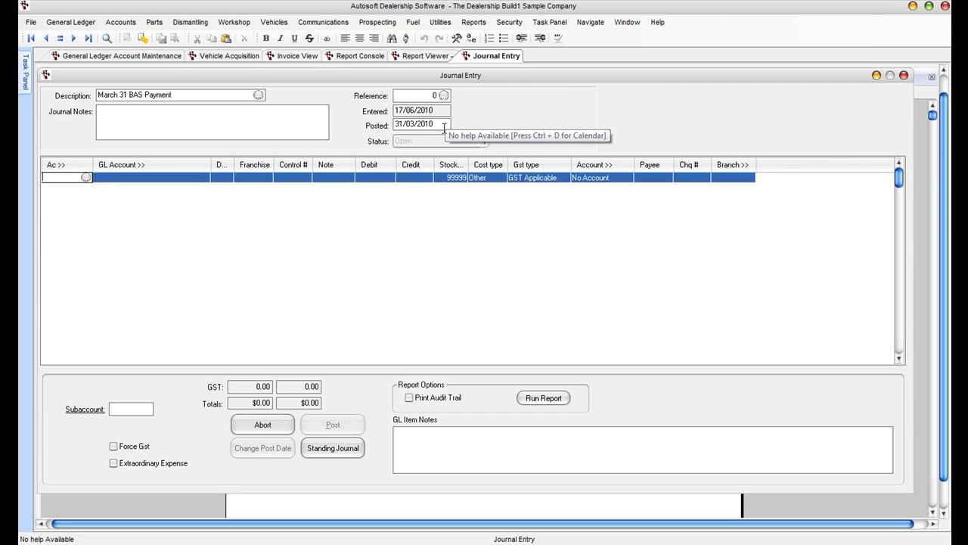
# - Add a journal line crediting $16,072.39 to account 1020, Bank Account - Autosoft Bank Account, with the NON GST type
pyautogui.click(80, 178)
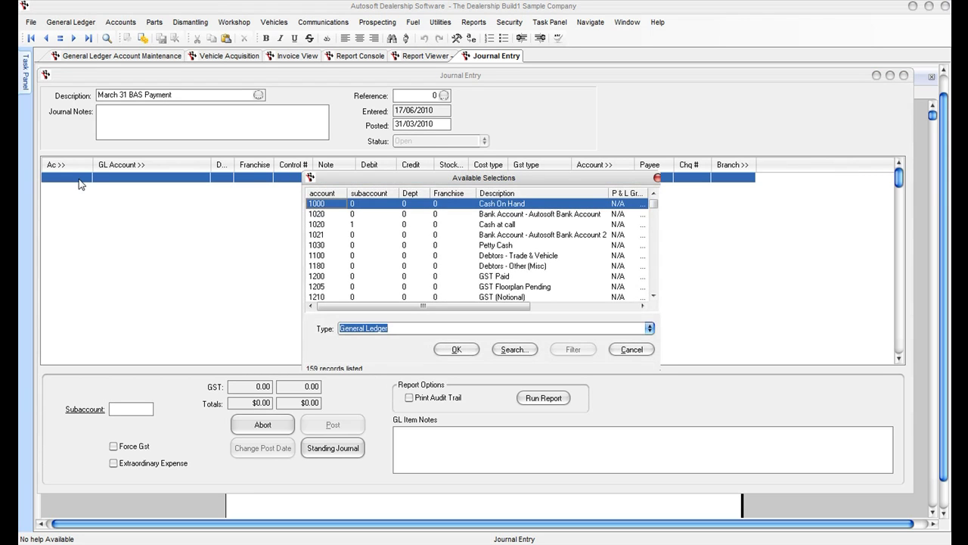
pyautogui.press('Down')
pyautogui.press('Return')
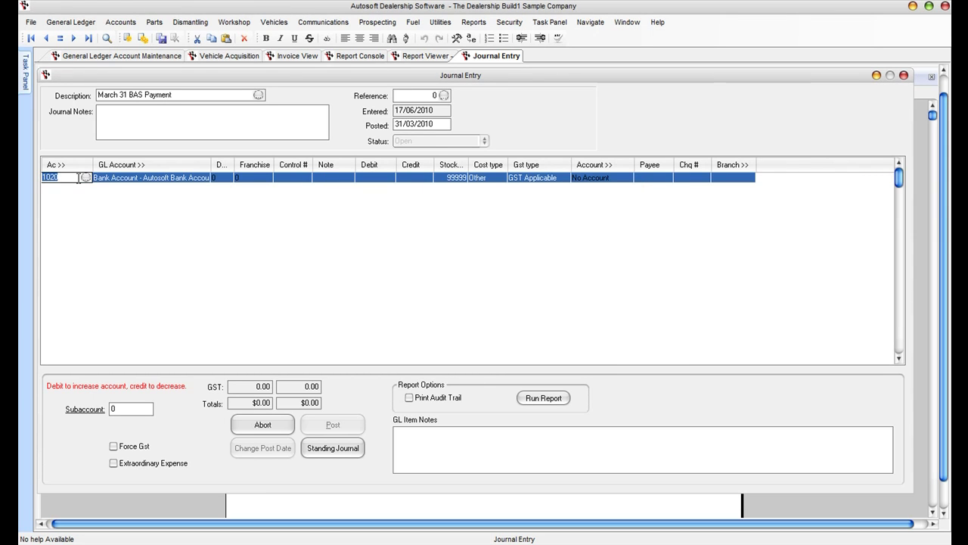
pyautogui.press('Tab')
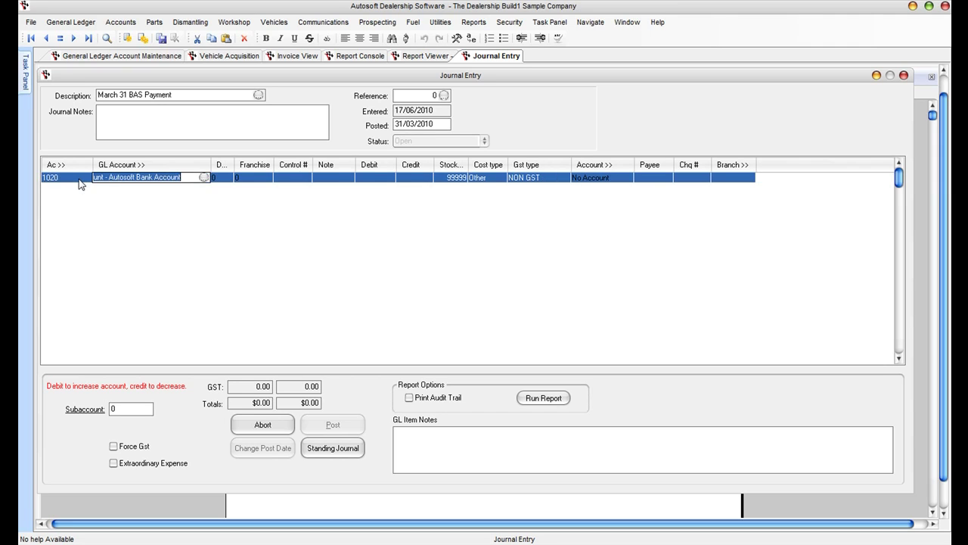
pyautogui.press('Tab')
pyautogui.press('Tab')
pyautogui.press('Tab')
pyautogui.press('Tab')
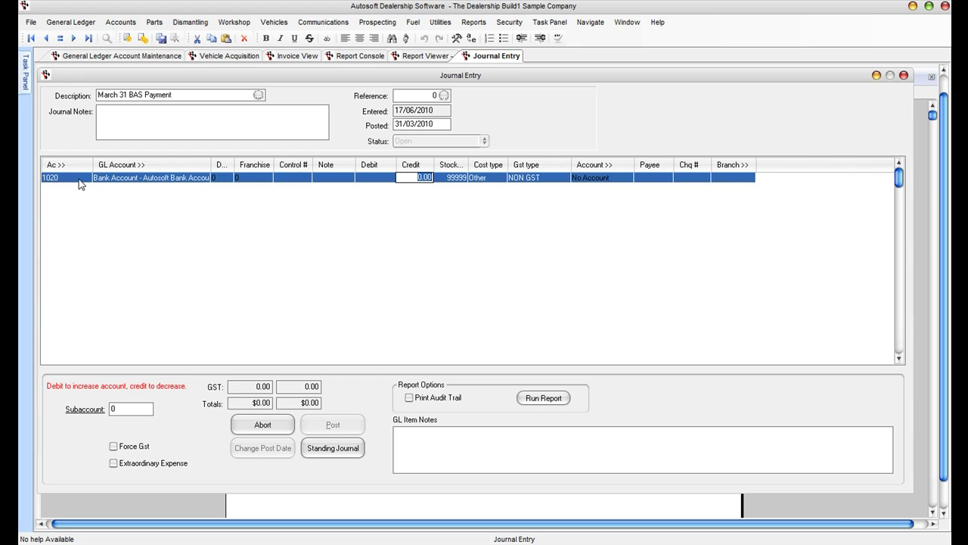
pyautogui.write('16,072.39')
pyautogui.press('Tab')
pyautogui.press('Tab')
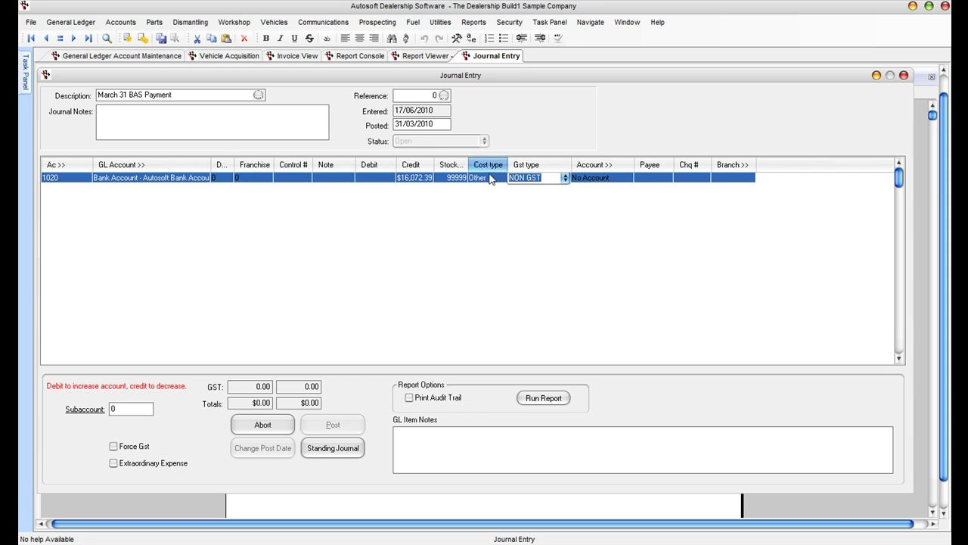
pyautogui.click(534, 215)
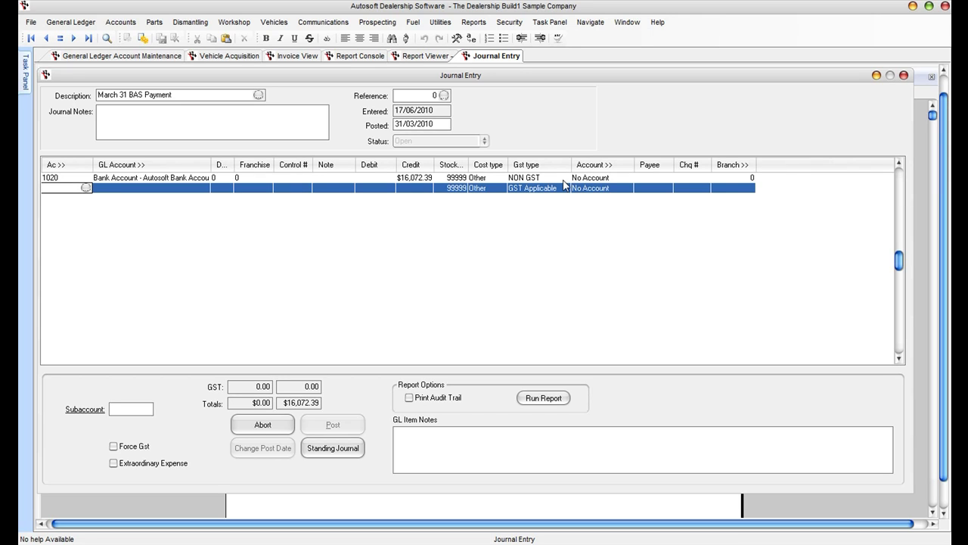
# - Add a journal line debiting $14,007.00 to account 2120, Accrued - PAYG Tax
pyautogui.write('2120')
pyautogui.press('Tab')
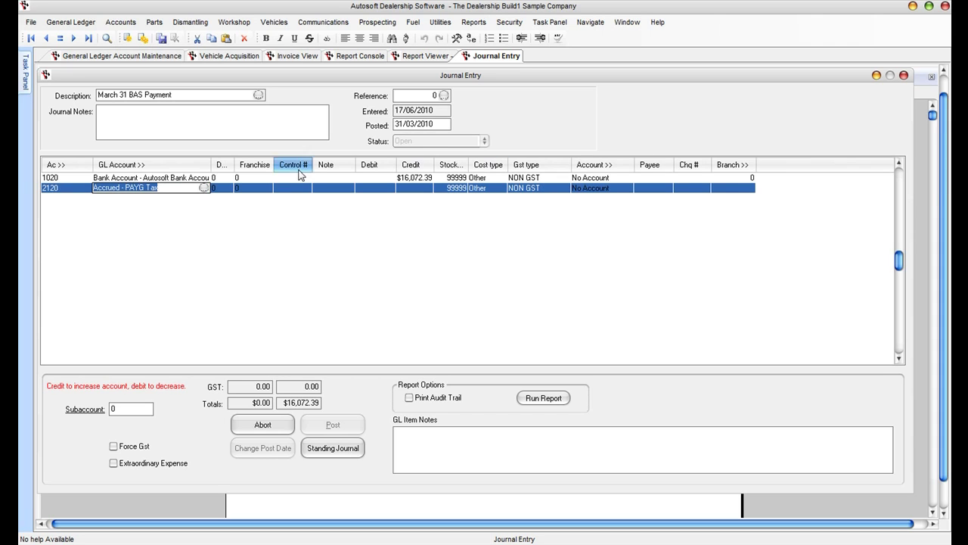
pyautogui.press('Tab')
pyautogui.press('Tab')
pyautogui.press('Tab')
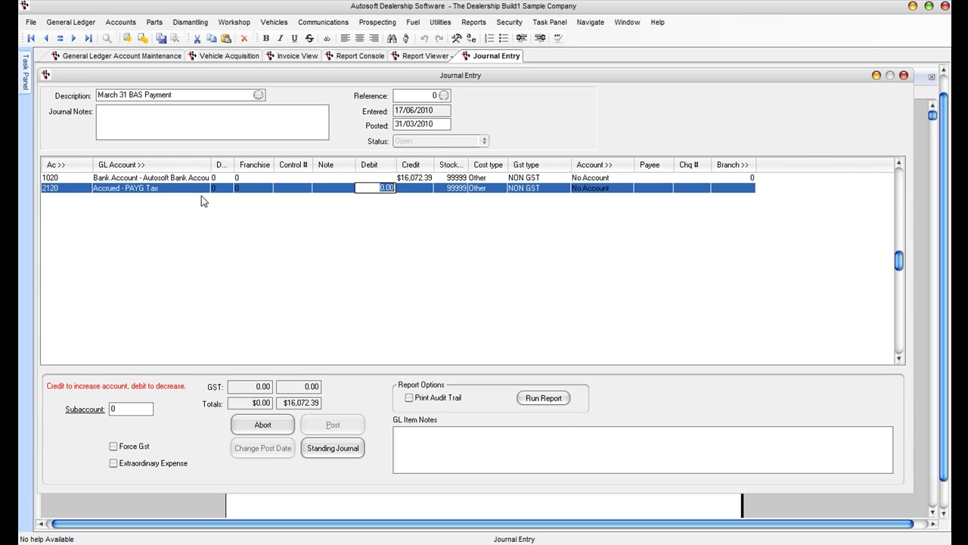
pyautogui.write('14,007')
pyautogui.press('Tab')
pyautogui.press('Tab')
pyautogui.press('Tab')
pyautogui.press('Tab')
pyautogui.press('Tab')
pyautogui.press('Tab')
pyautogui.press('Tab')
pyautogui.press('Tab')
pyautogui.press('Tab')
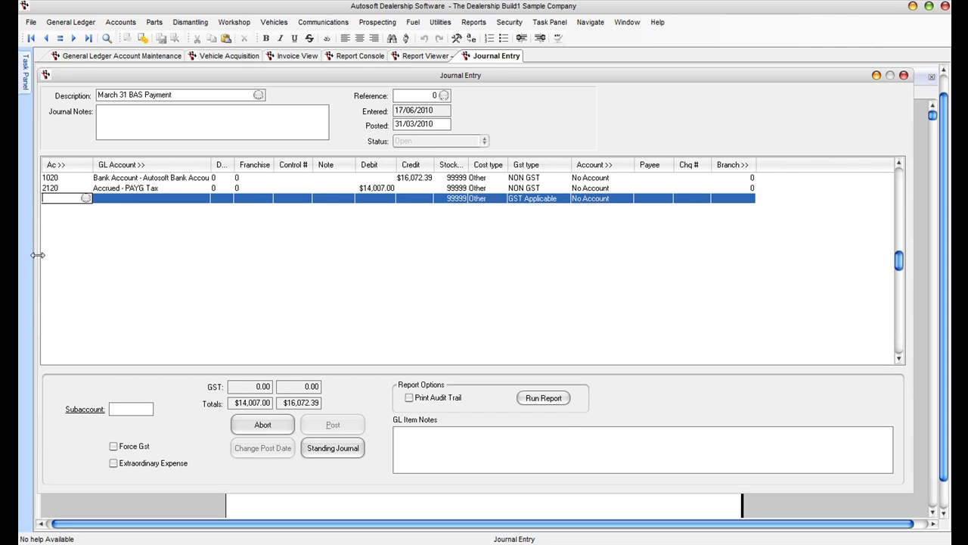
# - Add a journal line crediting $8,465.24 to account 1200, GST Paid
pyautogui.write('1200')
pyautogui.press('Tab')
pyautogui.press('Tab')
pyautogui.press('Tab')
pyautogui.press('Tab')
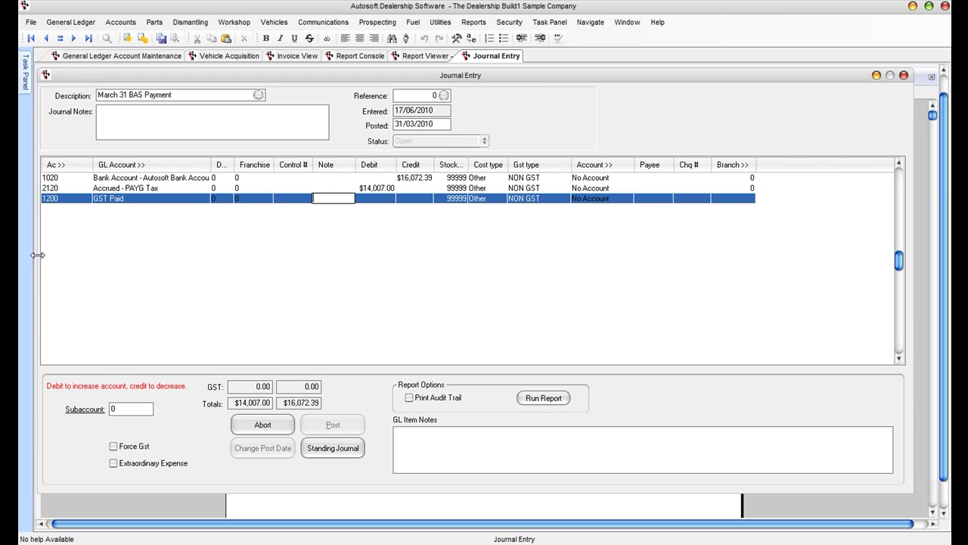
pyautogui.press('Tab')
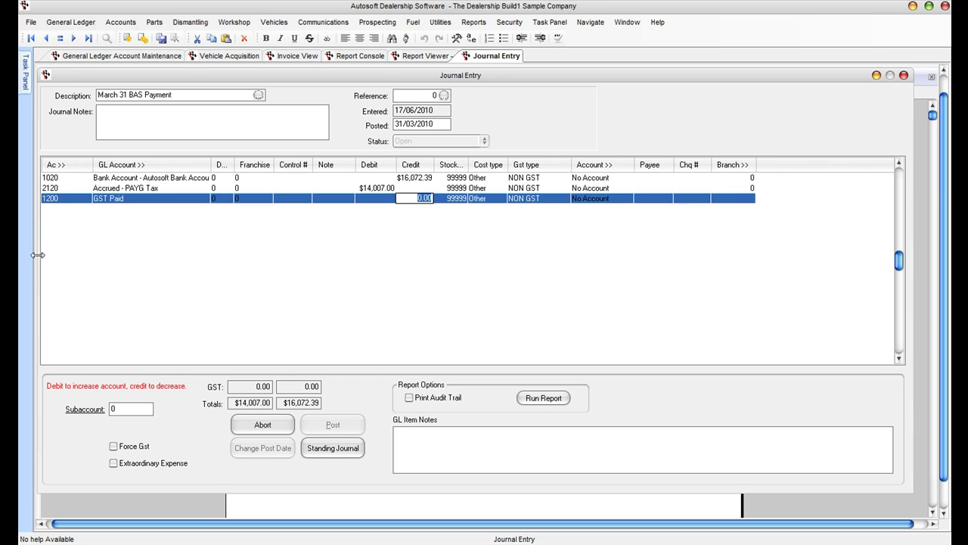
pyautogui.write('8,465.24')
pyautogui.press('Tab')
pyautogui.press('Tab')
pyautogui.press('Tab')
pyautogui.press('Tab')
# - Add a journal line debiting $10,530.63 to account 2050, GST Collected
pyautogui.write('2050')
pyautogui.press('Tab')
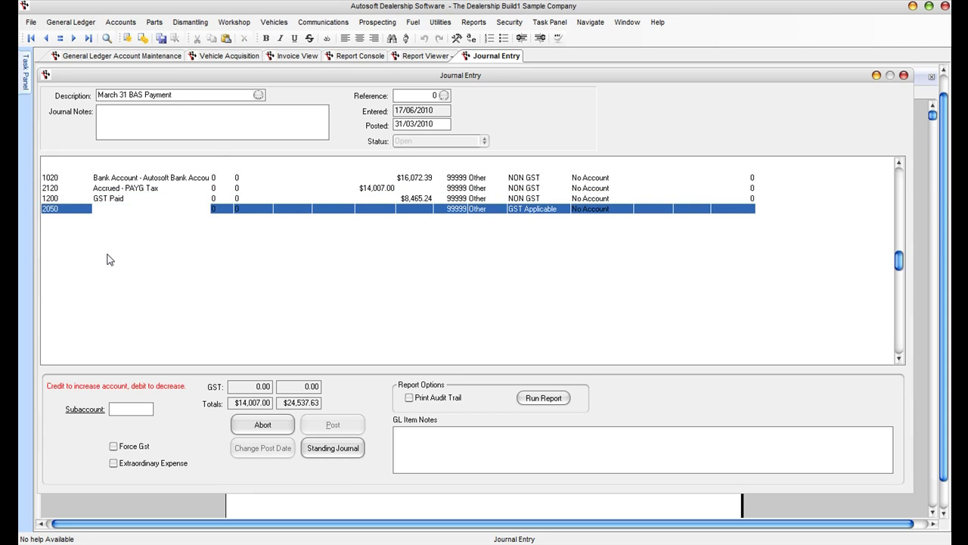
pyautogui.press('Tab')
pyautogui.press('Tab')
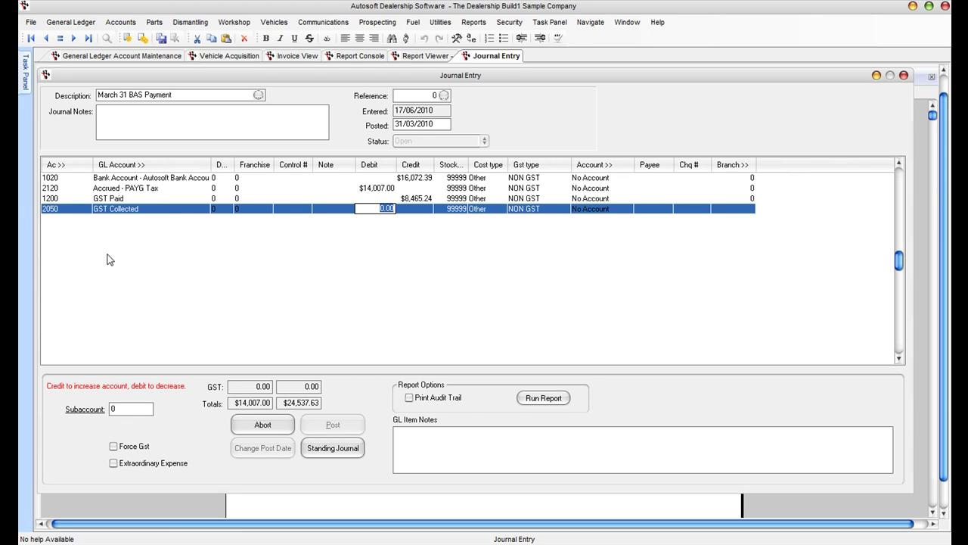
pyautogui.write('10,530.63')
pyautogui.press('Tab')
pyautogui.press('Tab')
pyautogui.press('Tab')
pyautogui.press('Tab')
pyautogui.press('Tab')
pyautogui.press('Tab')
pyautogui.press('Tab')
pyautogui.press('Tab')
pyautogui.press('Tab')
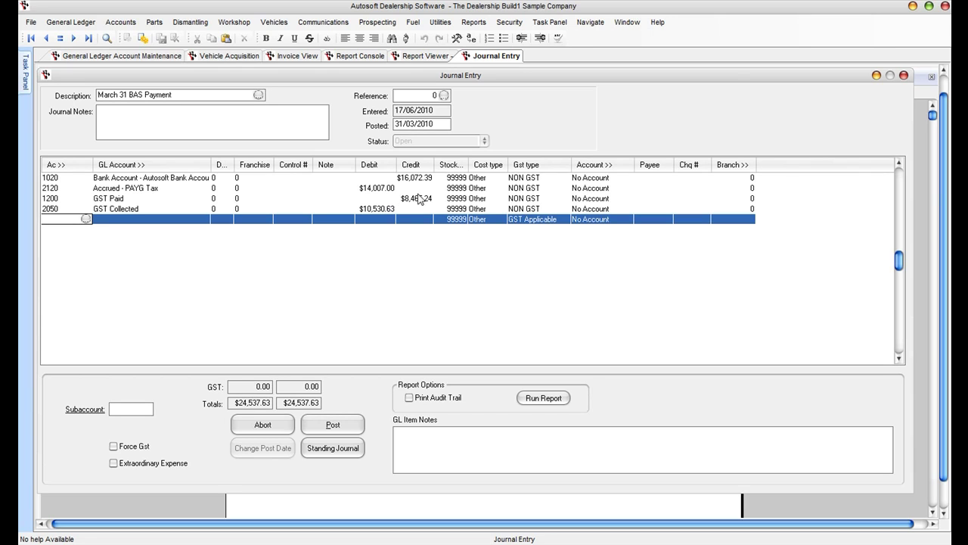
# - Check the GST accounts under Current Assets on the first page of the Balance Sheet
pyautogui.click(409, 57)
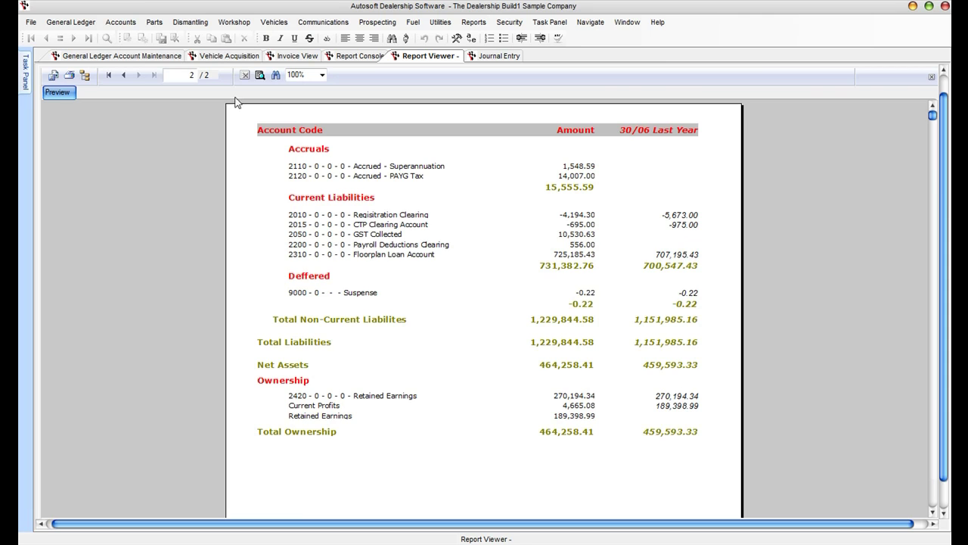
pyautogui.click(123, 75)
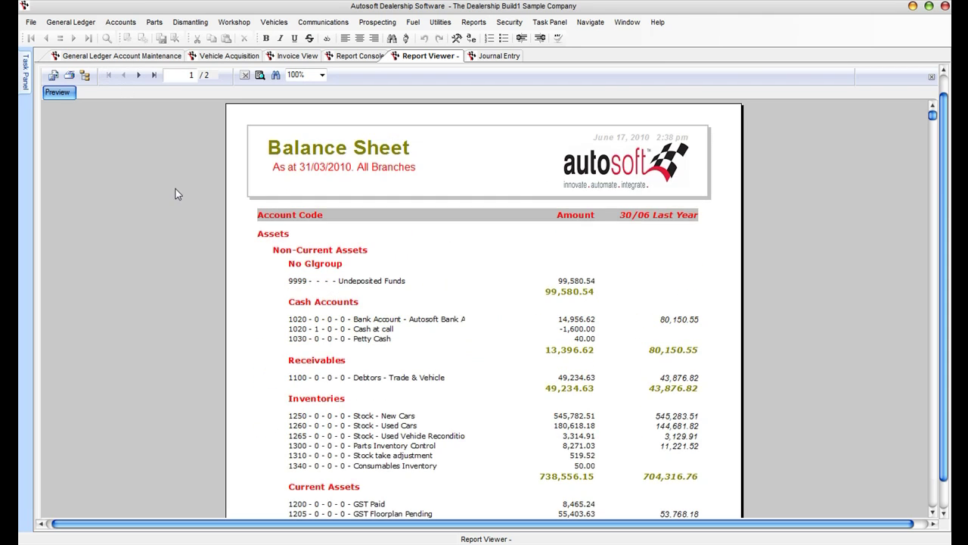
pyautogui.click(933, 503)
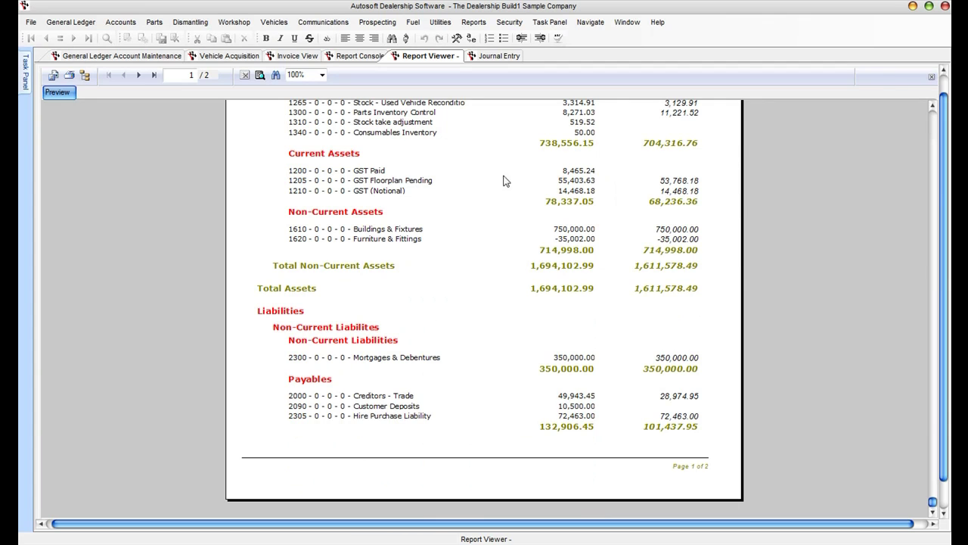
# - Select the GST BAS Amounts report in the Report Console
pyautogui.click(370, 58)
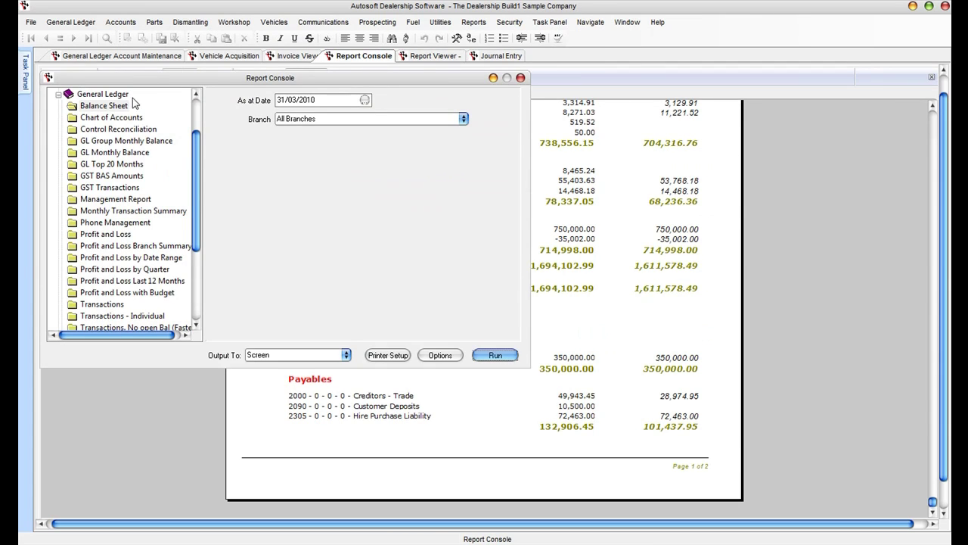
pyautogui.click(86, 179)
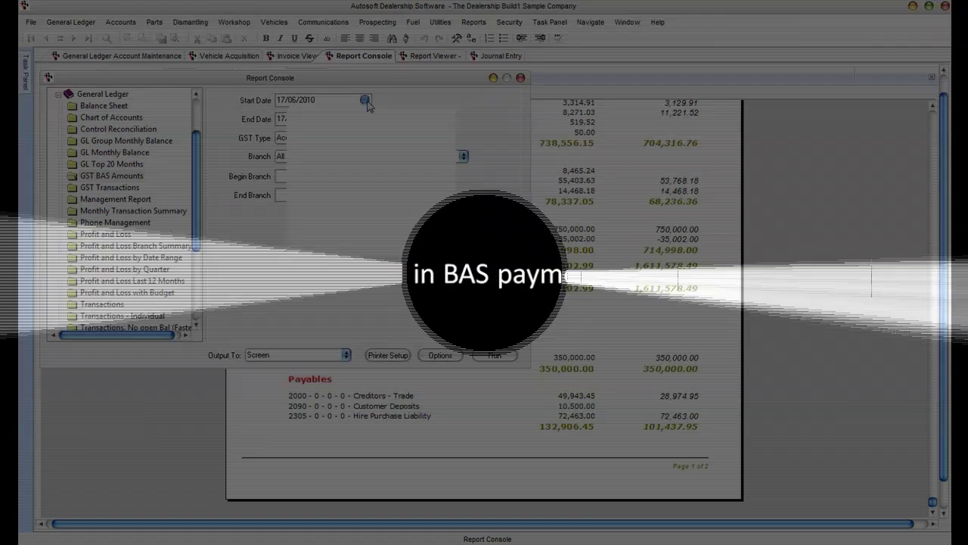